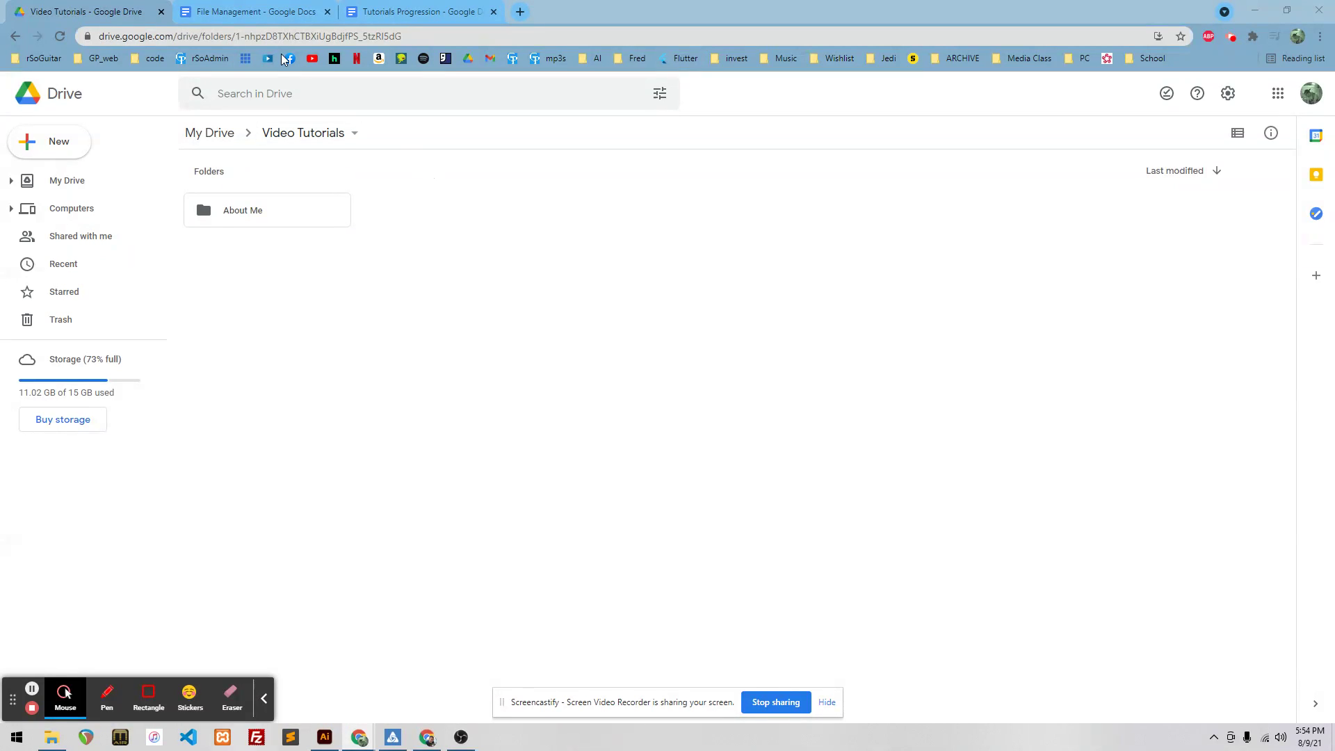
- Review the Adobe CC and Illustrator lines in the File Management outline
click(250, 14)
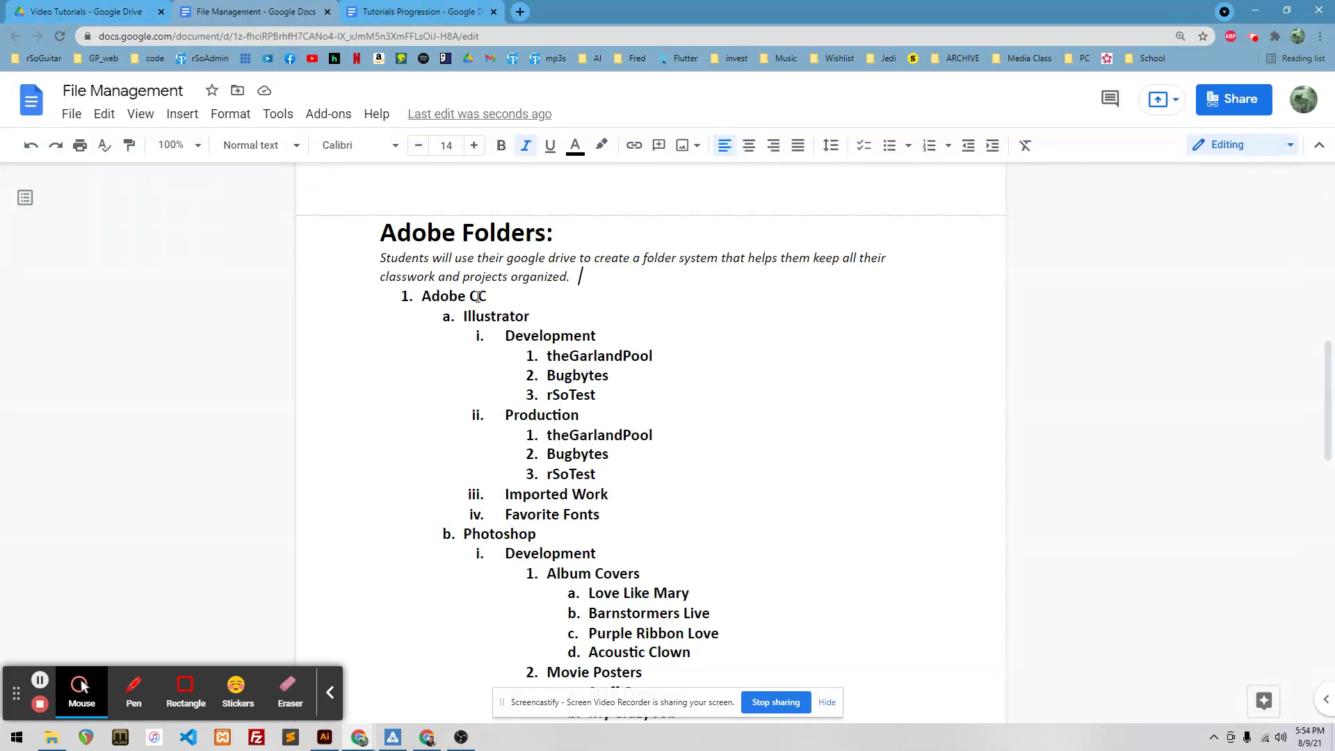
triple_click(439, 298)
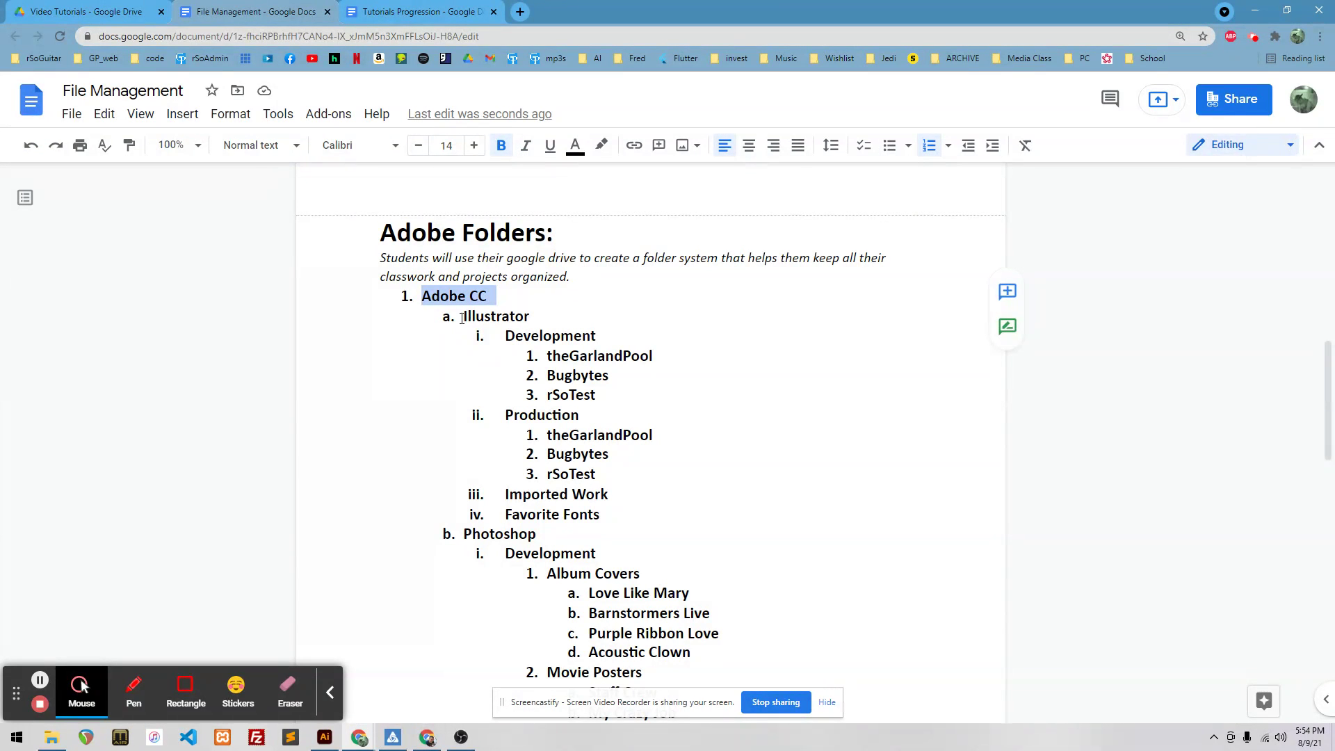
drag(462, 315, 536, 314)
drag(457, 534, 536, 534)
scroll(487, 528, down, 4)
scroll(487, 521, down, 4)
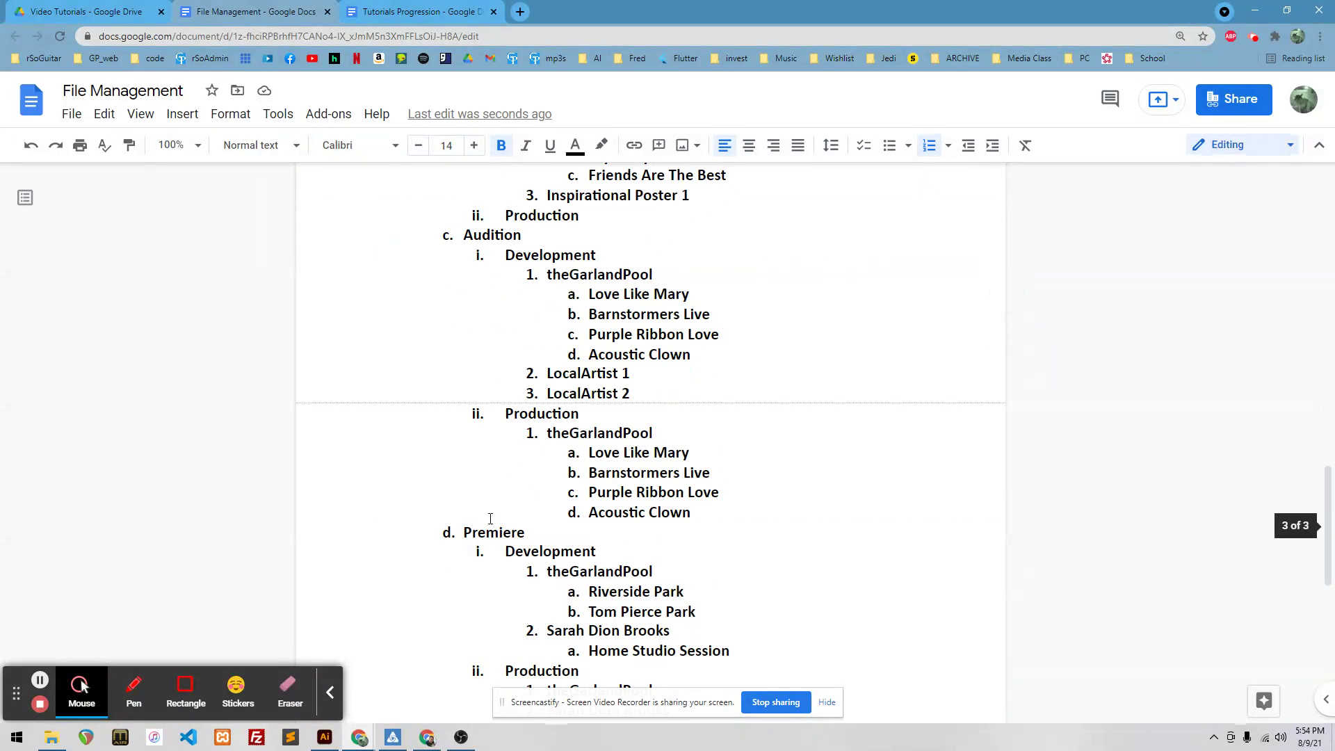
scroll(521, 530, down, 4)
scroll(522, 522, up, 7)
scroll(524, 513, up, 5)
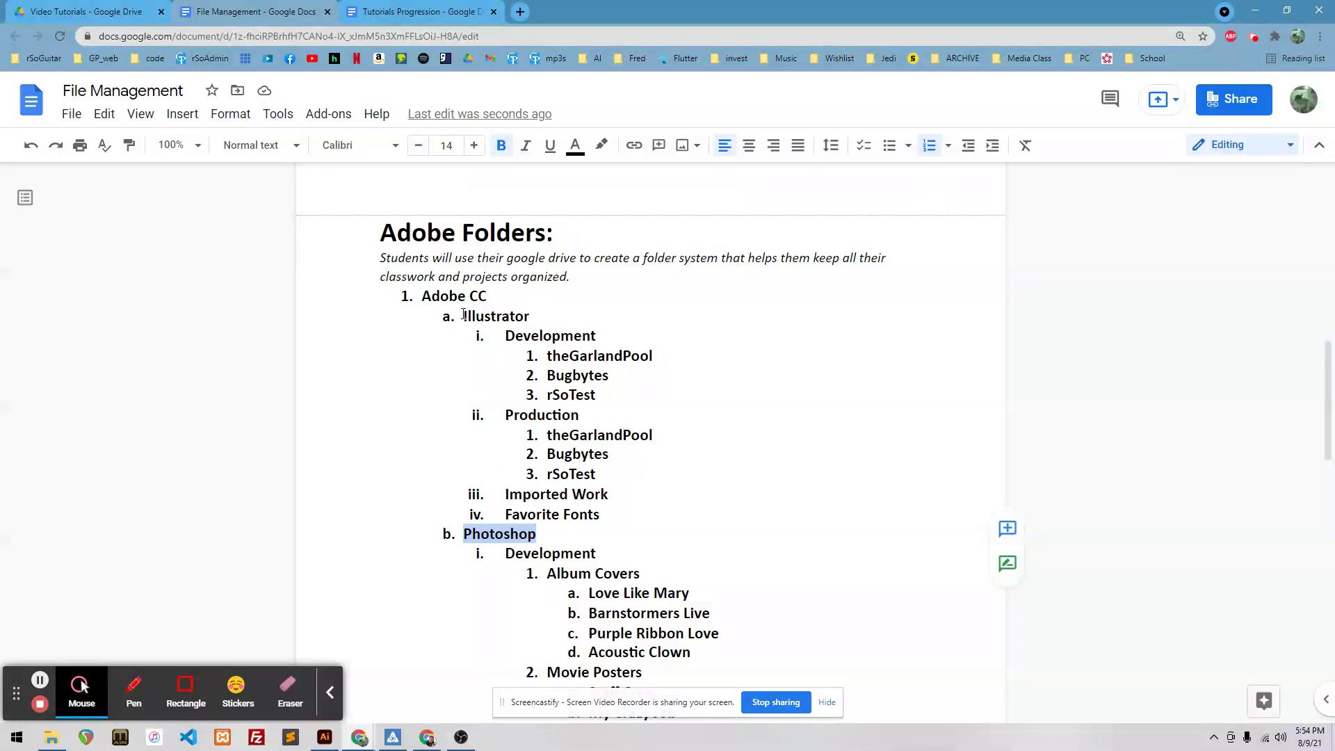
drag(463, 315, 617, 334)
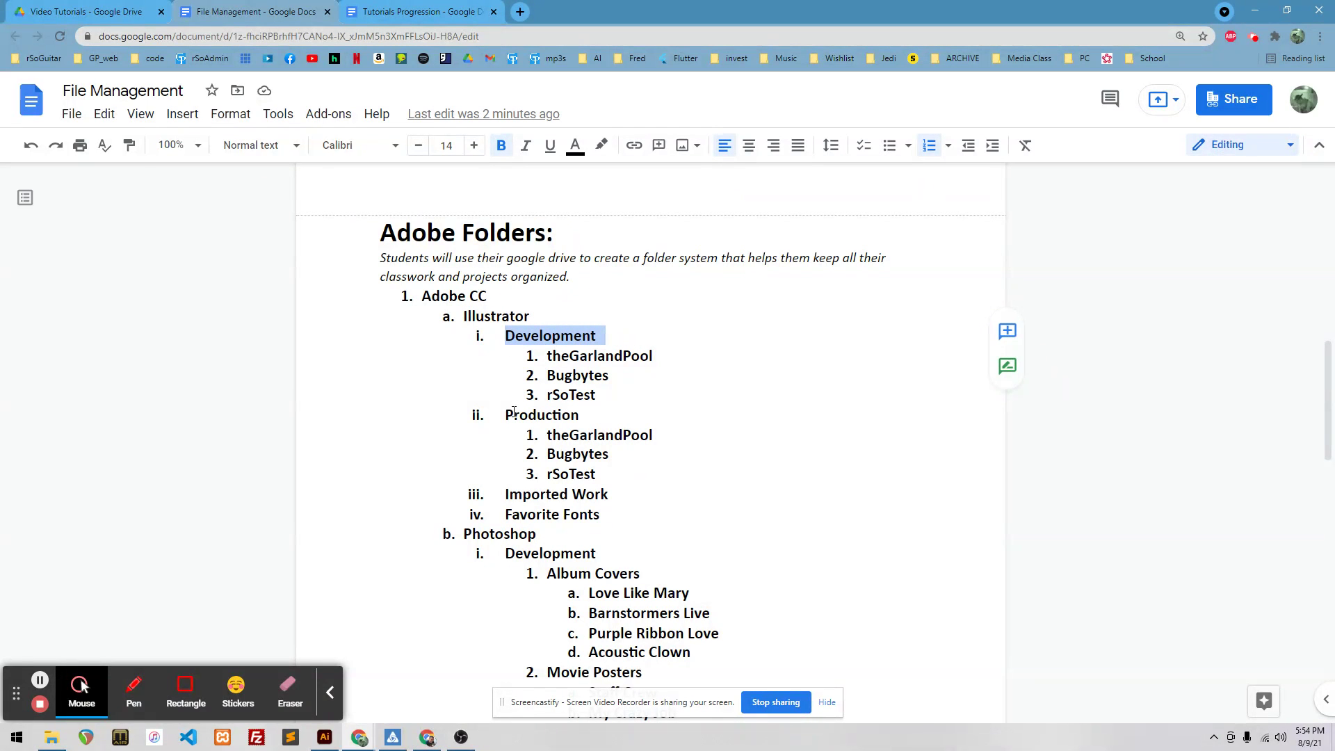
- Review the outline's Production, theGarlandPool, Bugbytes, rSoTest, Imported Work and Favorite Fonts entries
drag(507, 415, 591, 415)
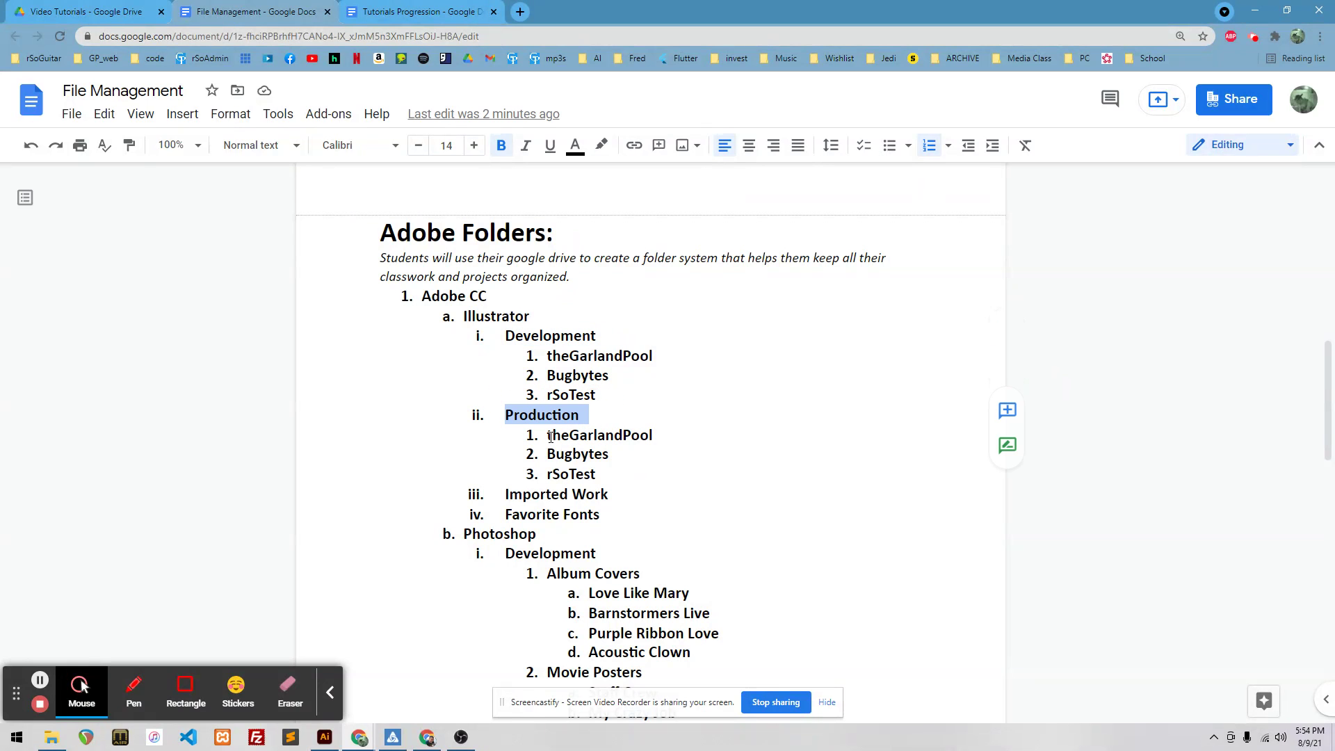
double_click(560, 356)
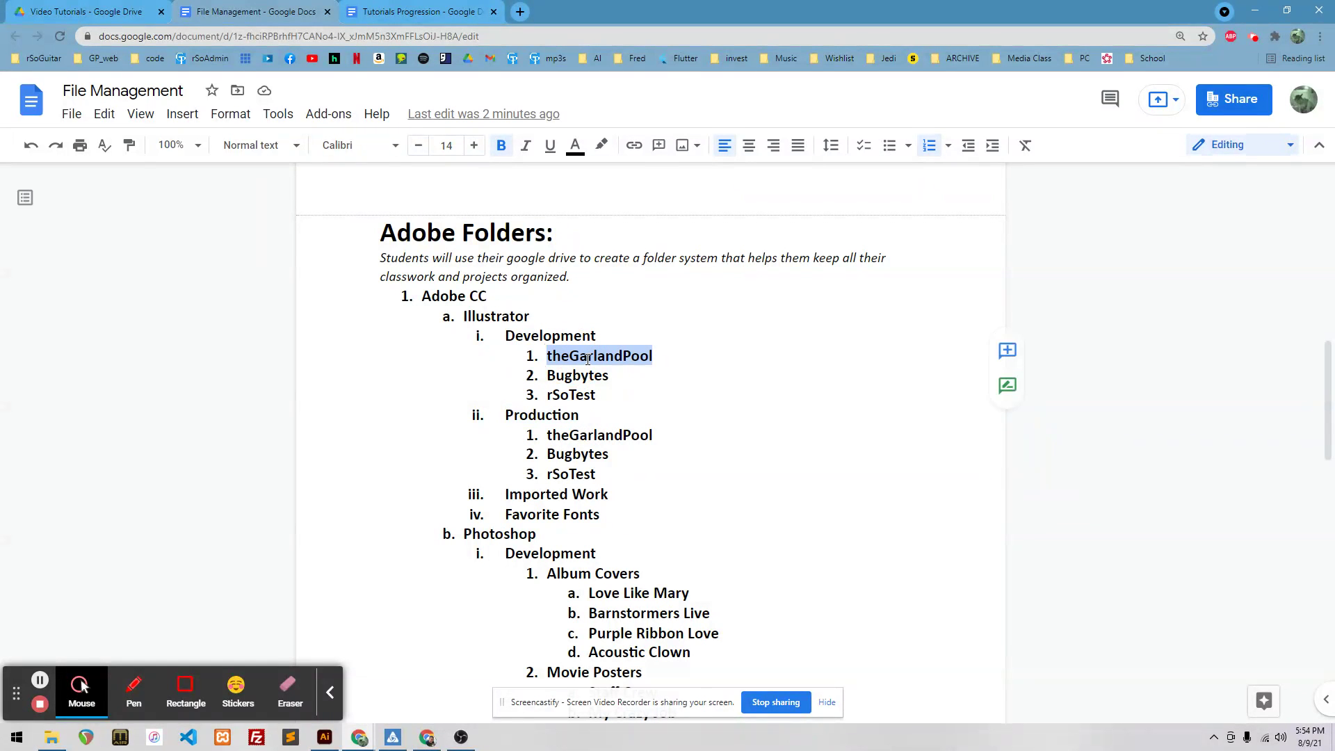
double_click(572, 437)
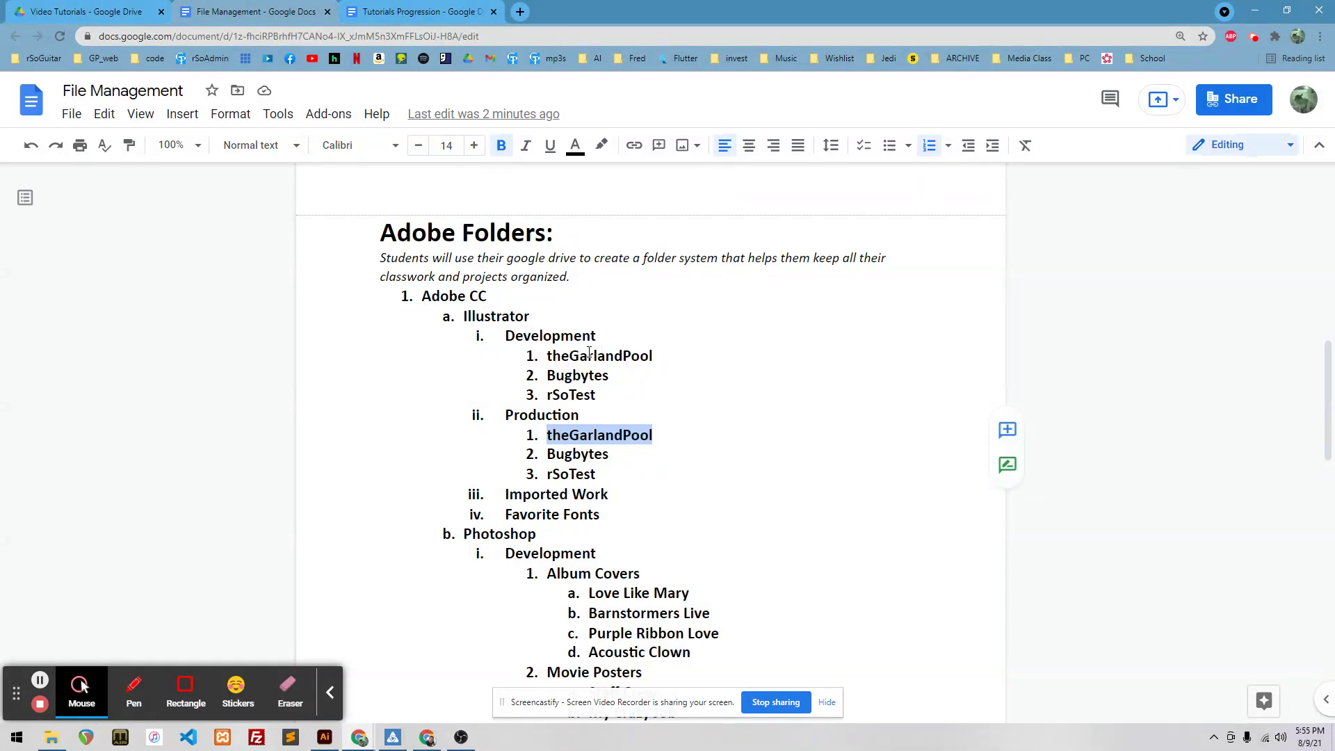
double_click(587, 437)
click(675, 436)
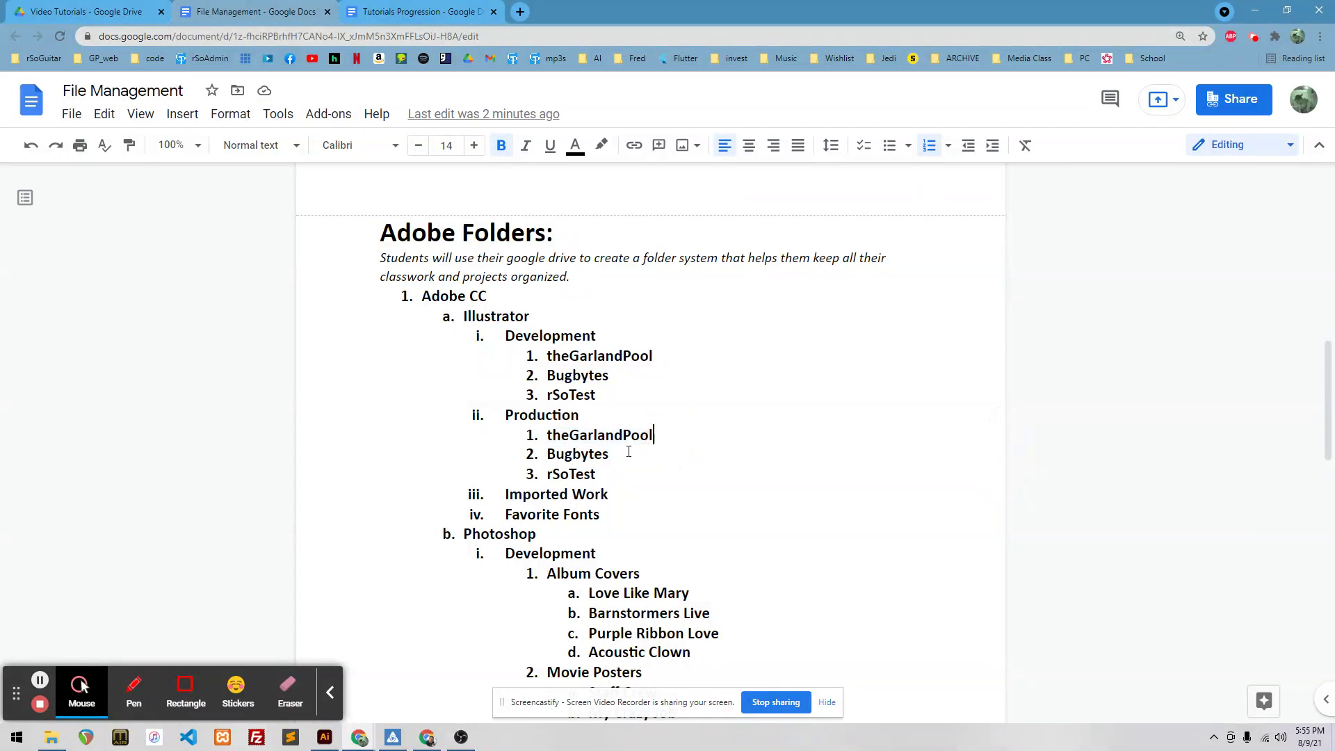
click(629, 453)
click(615, 480)
click(610, 495)
drag(610, 494, 505, 495)
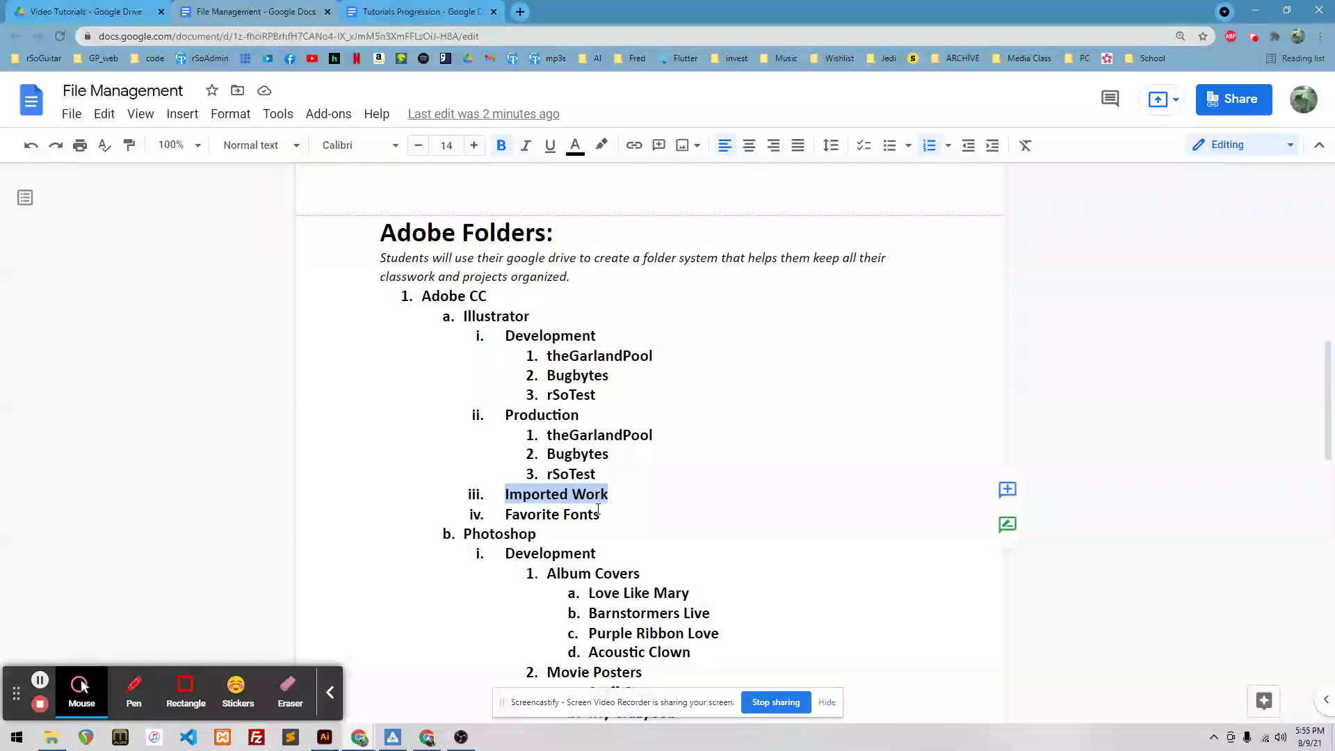
drag(608, 516, 509, 516)
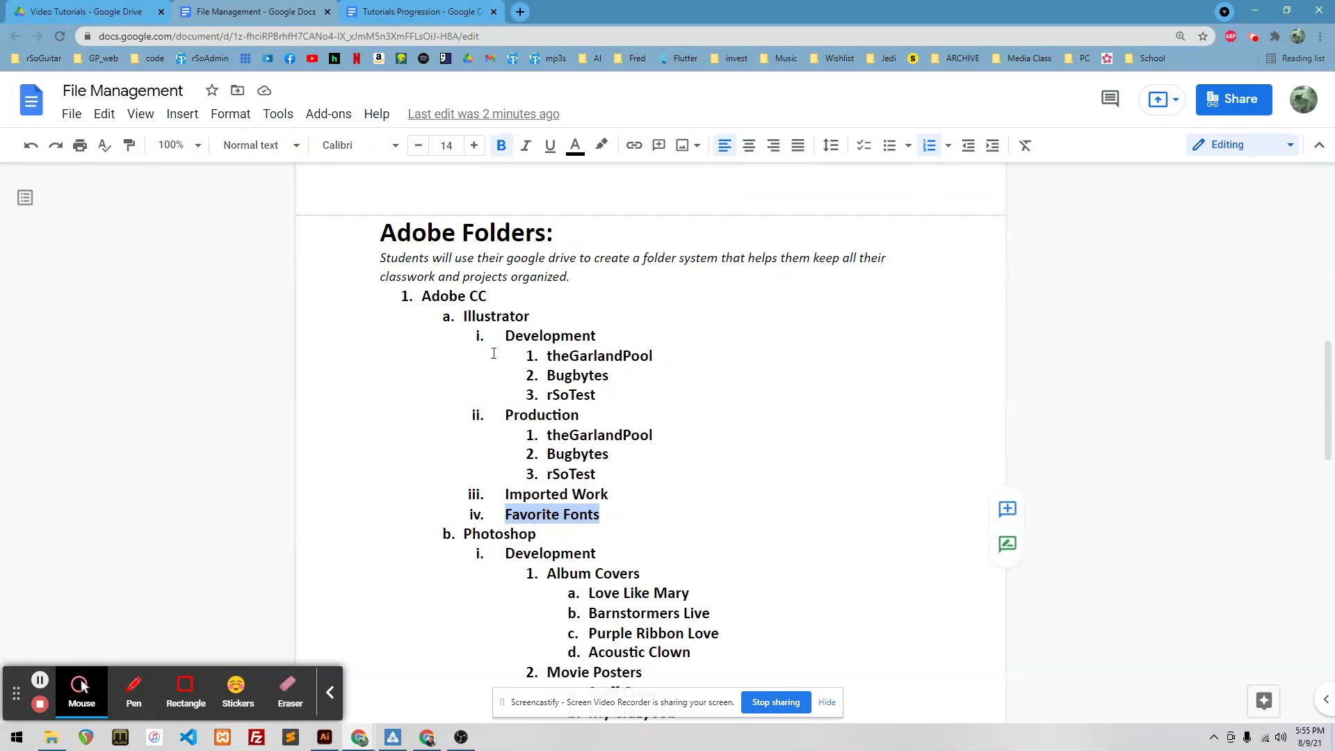
click(627, 495)
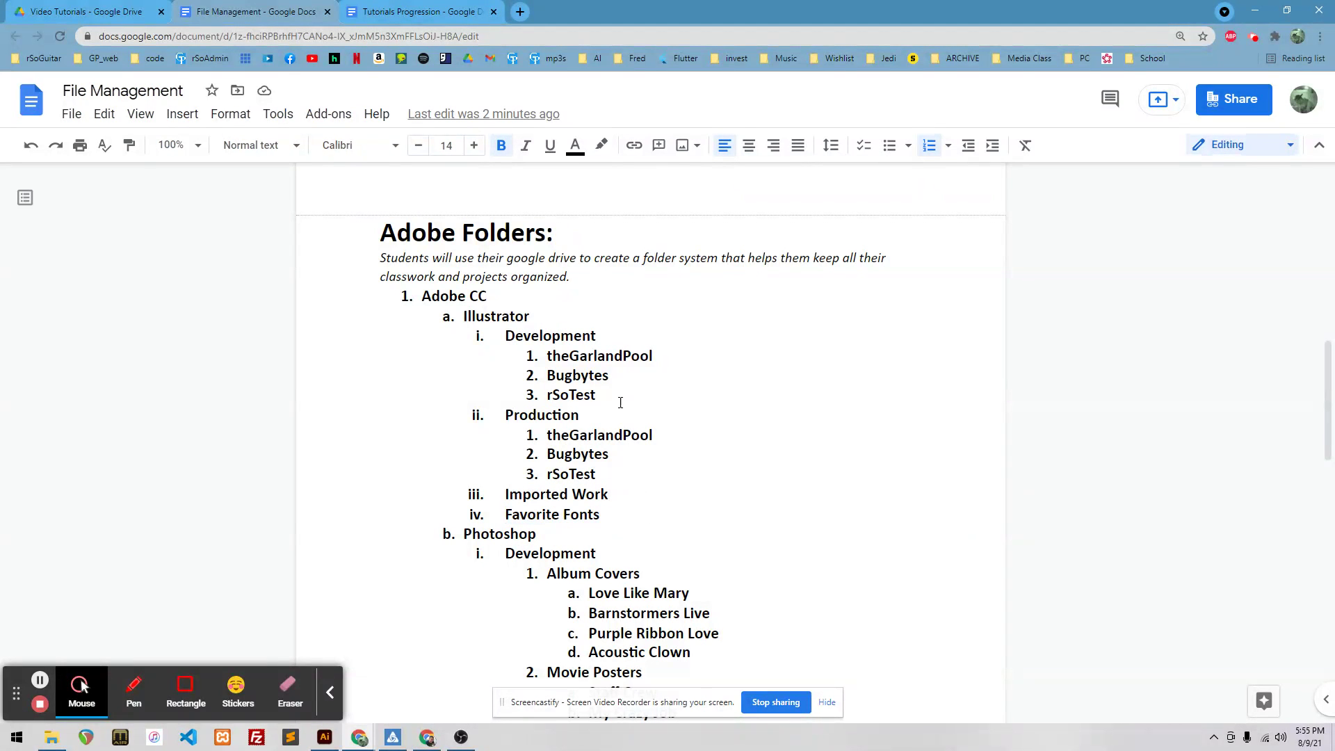
drag(489, 294, 426, 296)
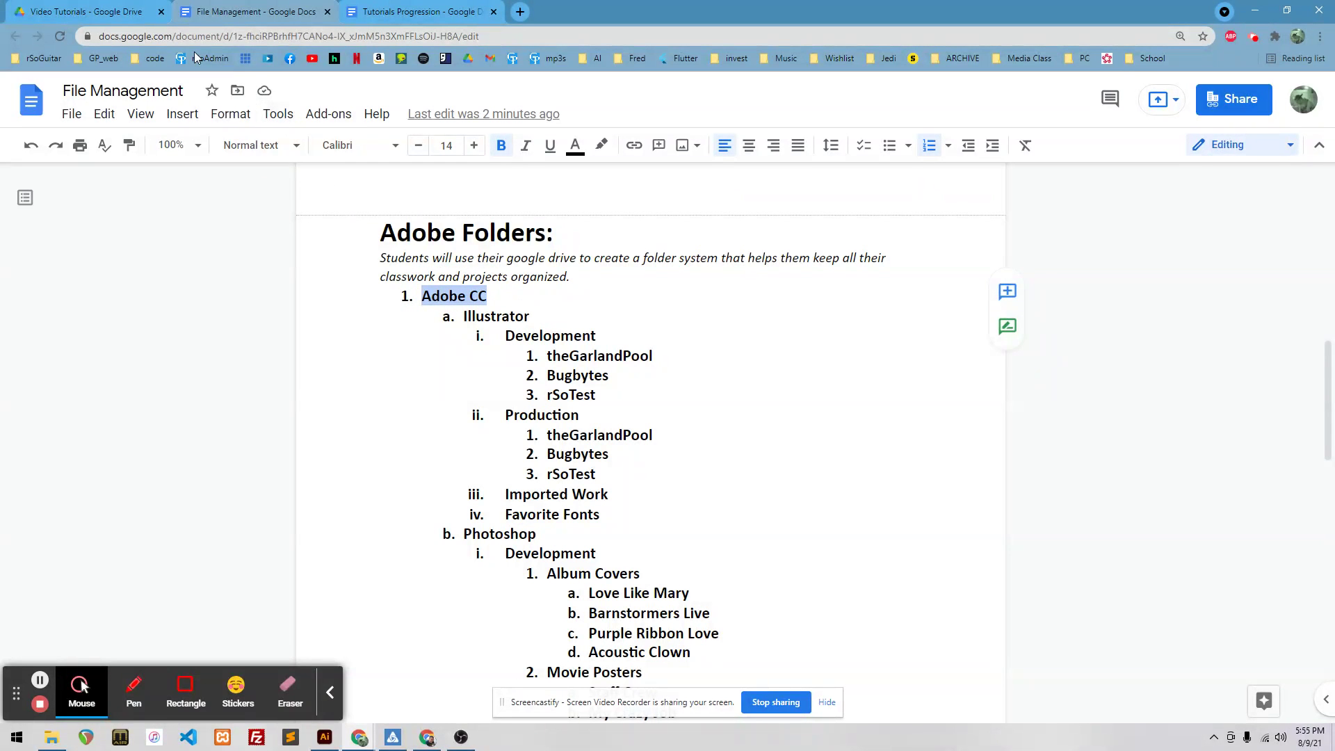
- Create an Adobe CC folder in Drive's Video Tutorials folder, beside About Me
click(119, 17)
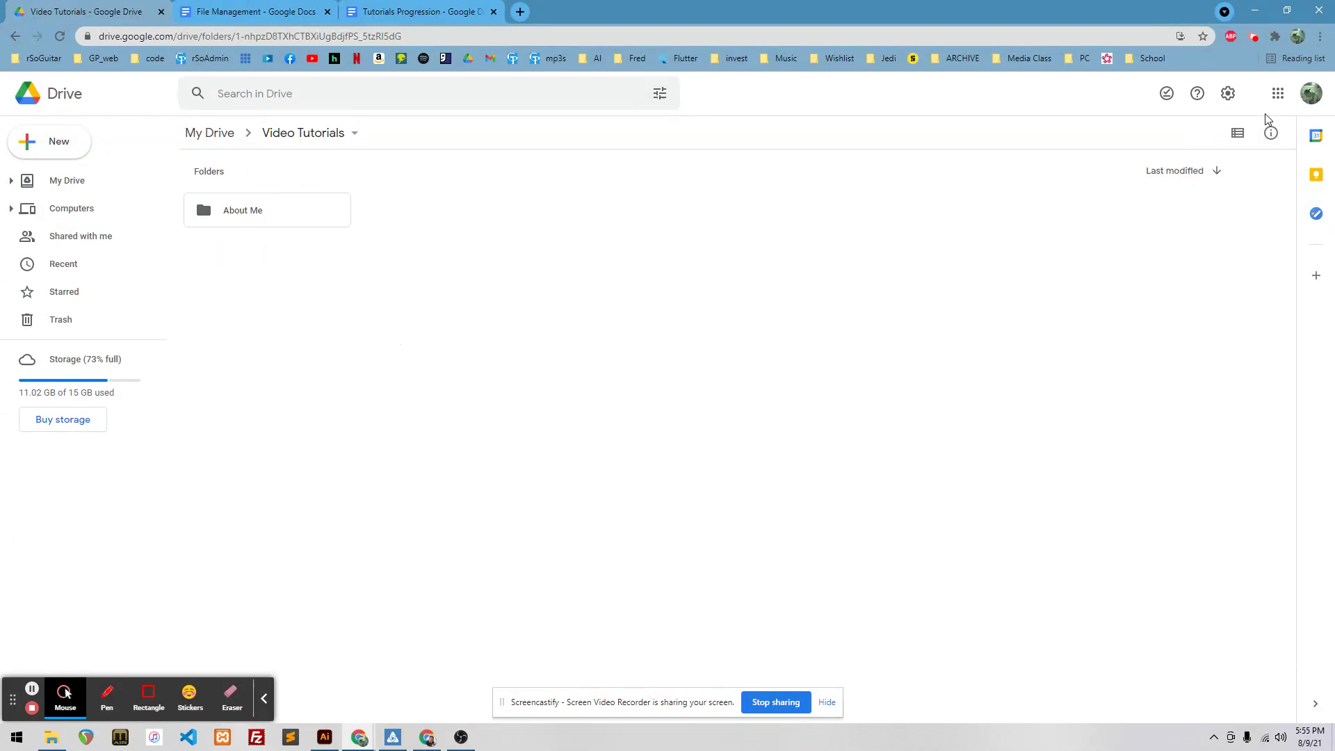
click(69, 142)
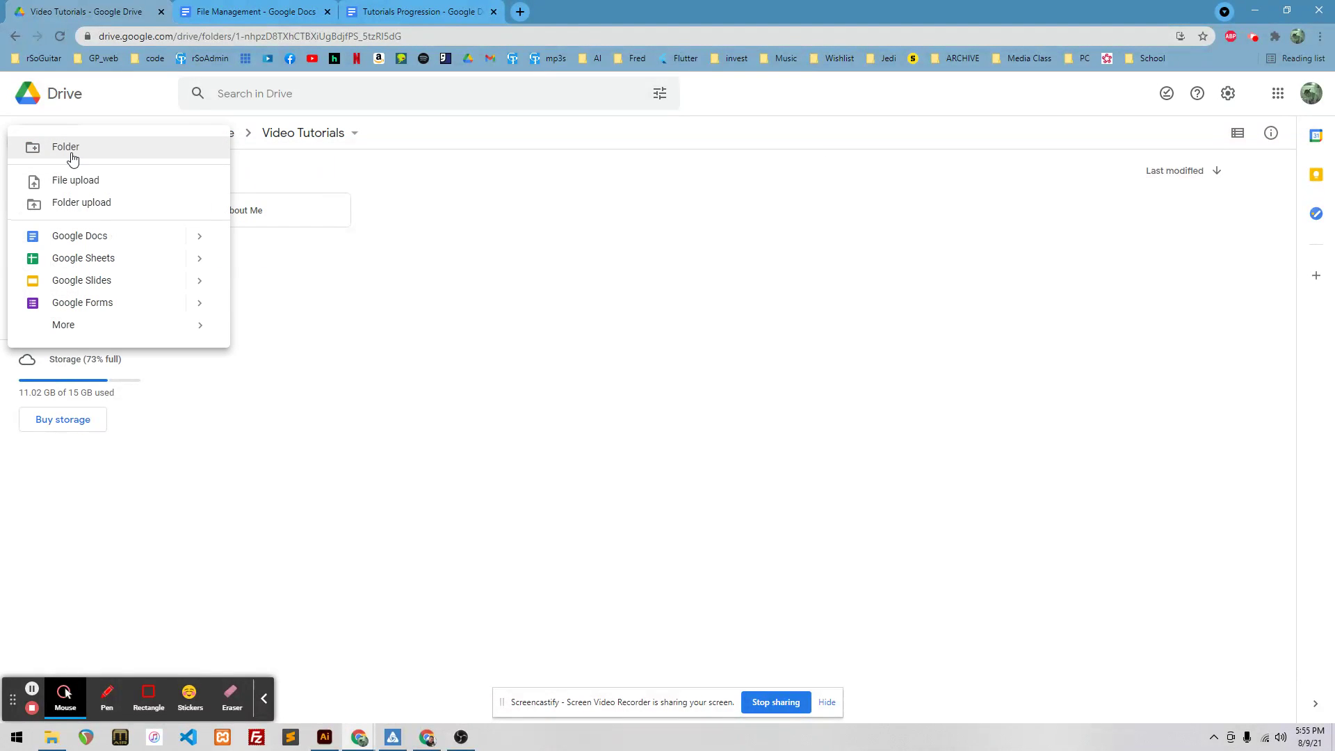
click(72, 149)
text(Video 01)
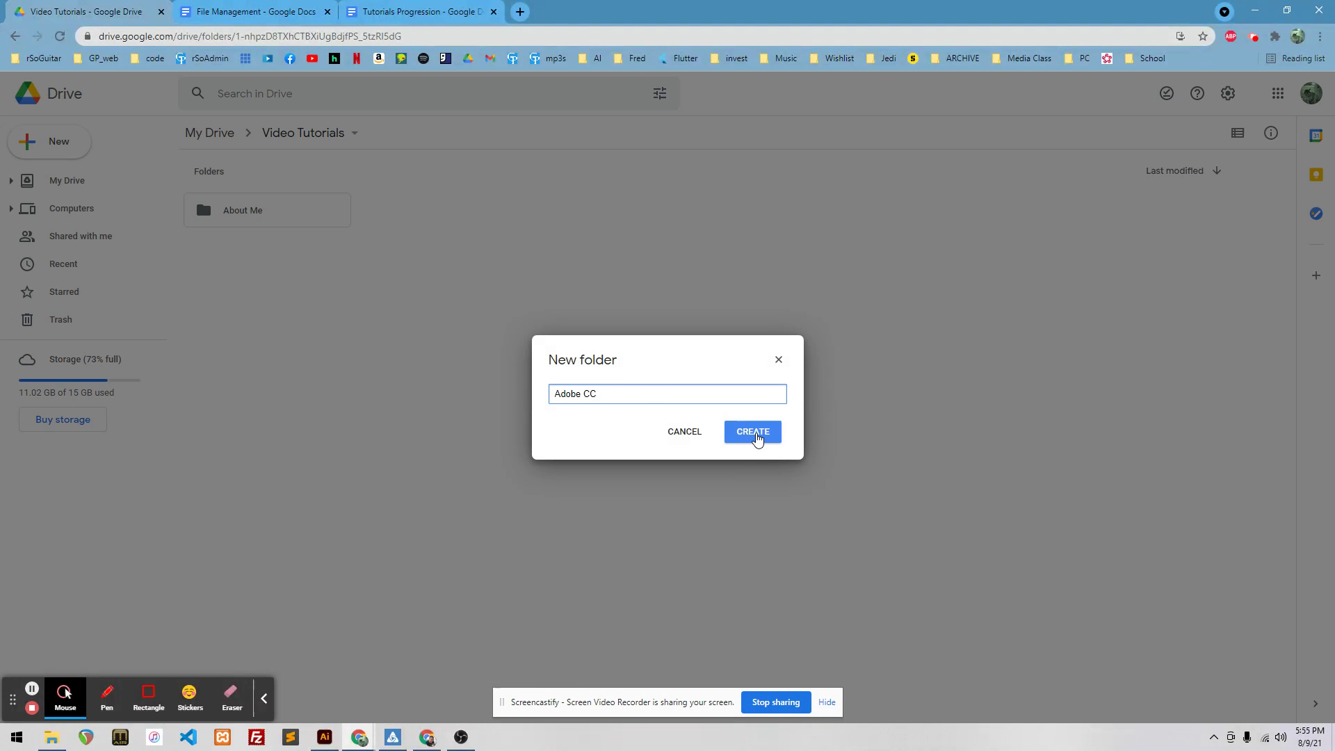
click(753, 432)
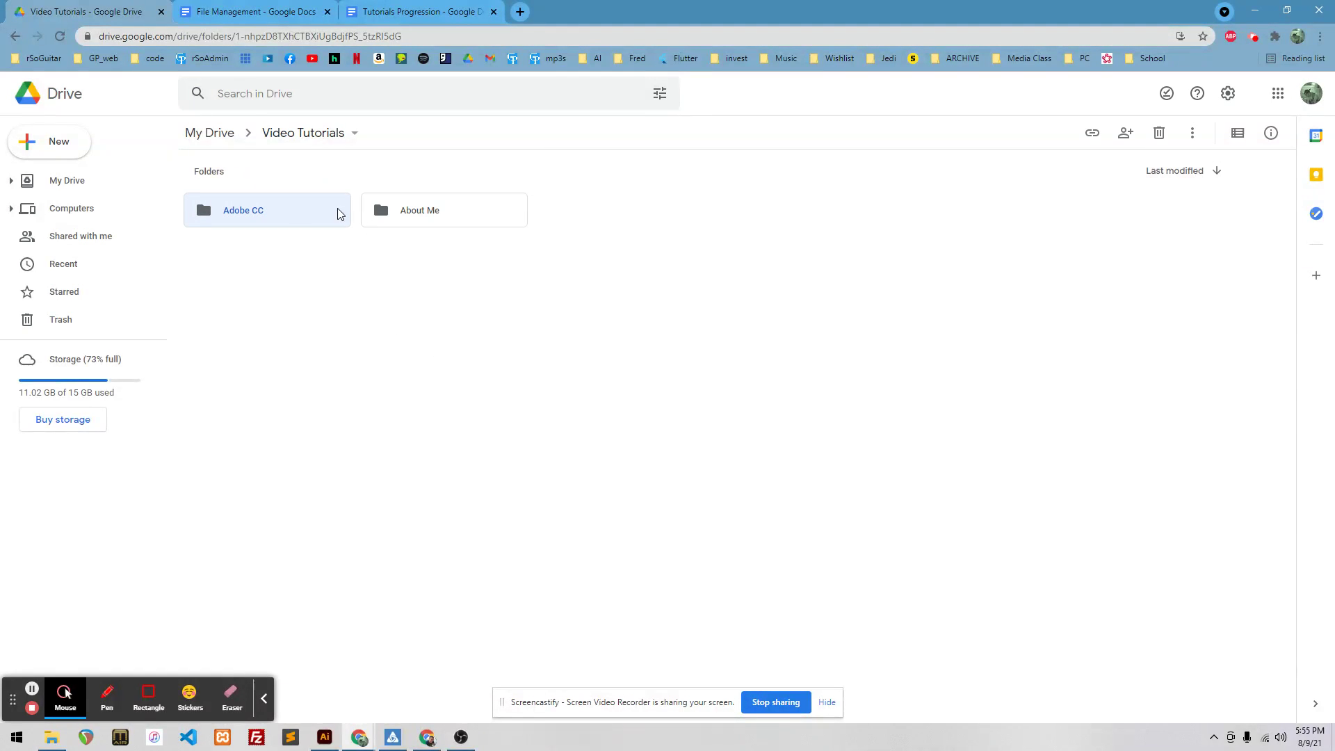
- Inside Adobe CC, create Illustrator and Photoshop subfolders
double_click(261, 211)
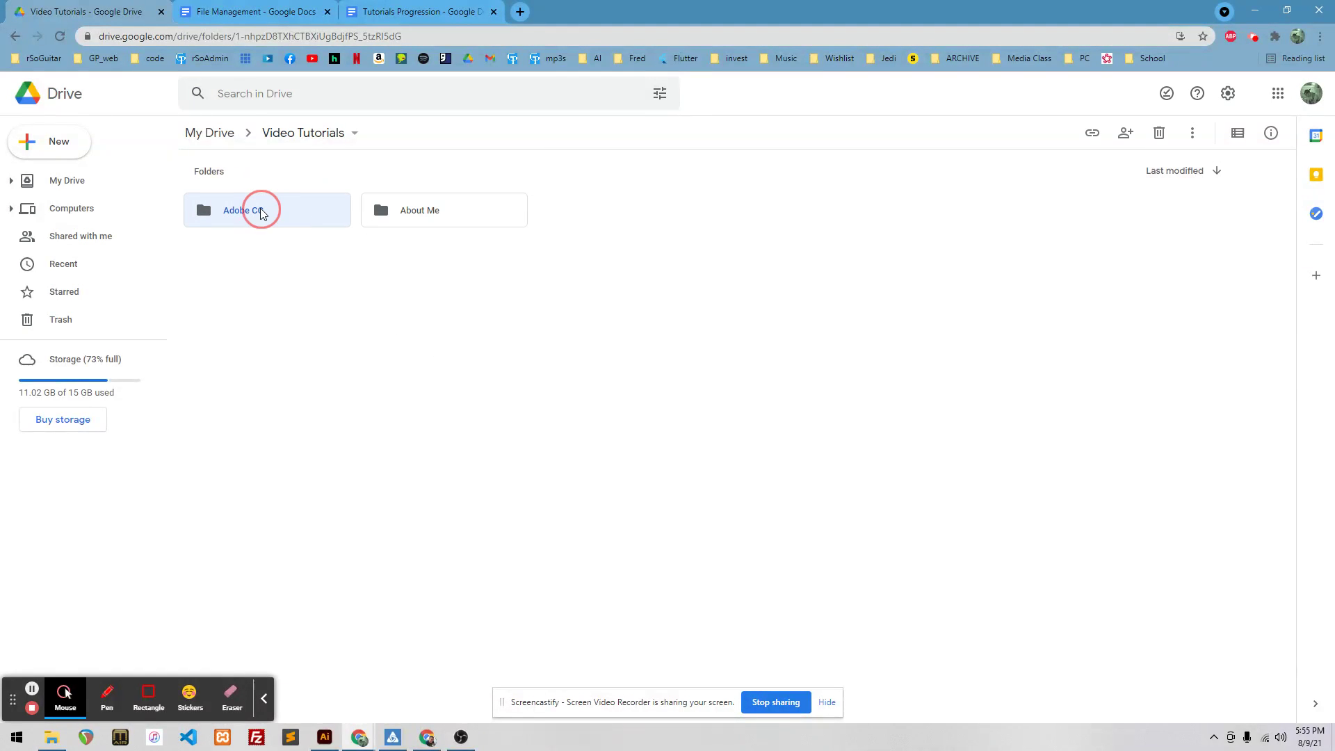
click(54, 145)
click(57, 144)
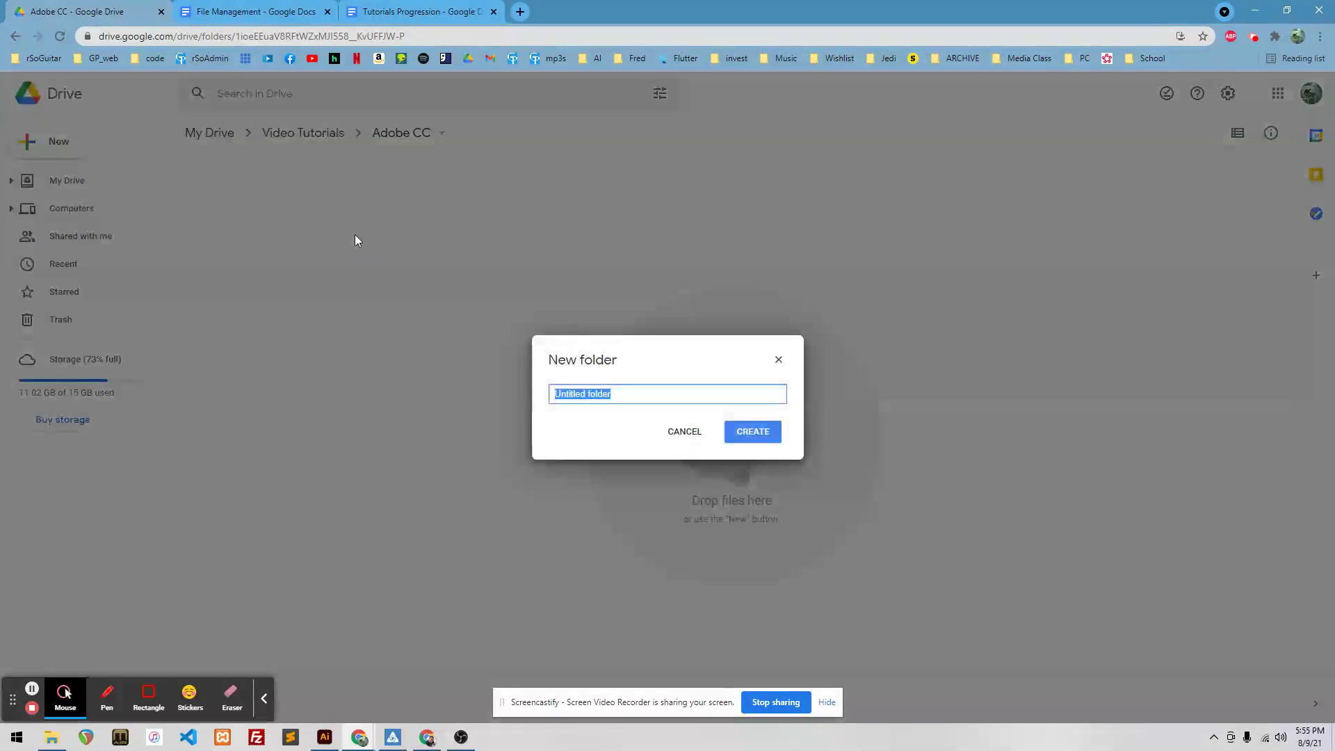
text(Illustrator)
key(Return)
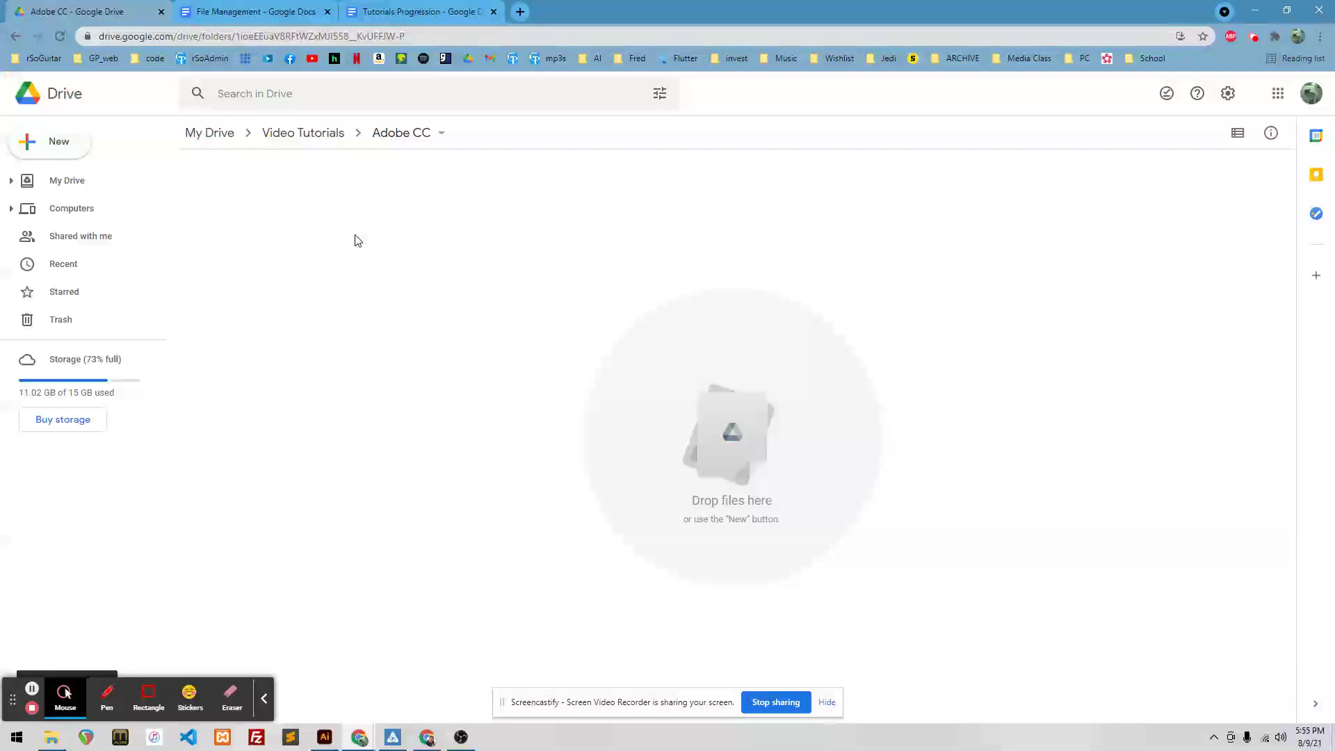
click(49, 147)
click(58, 144)
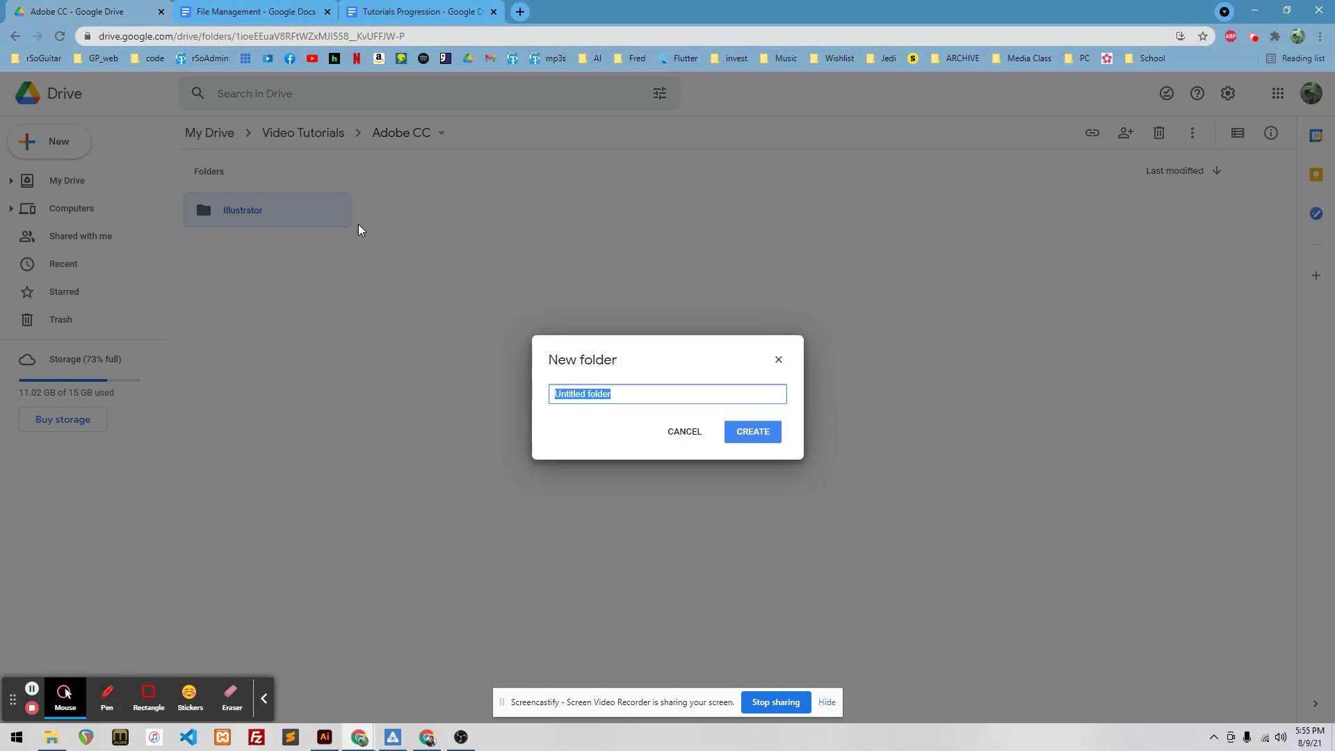
text(Photosop)
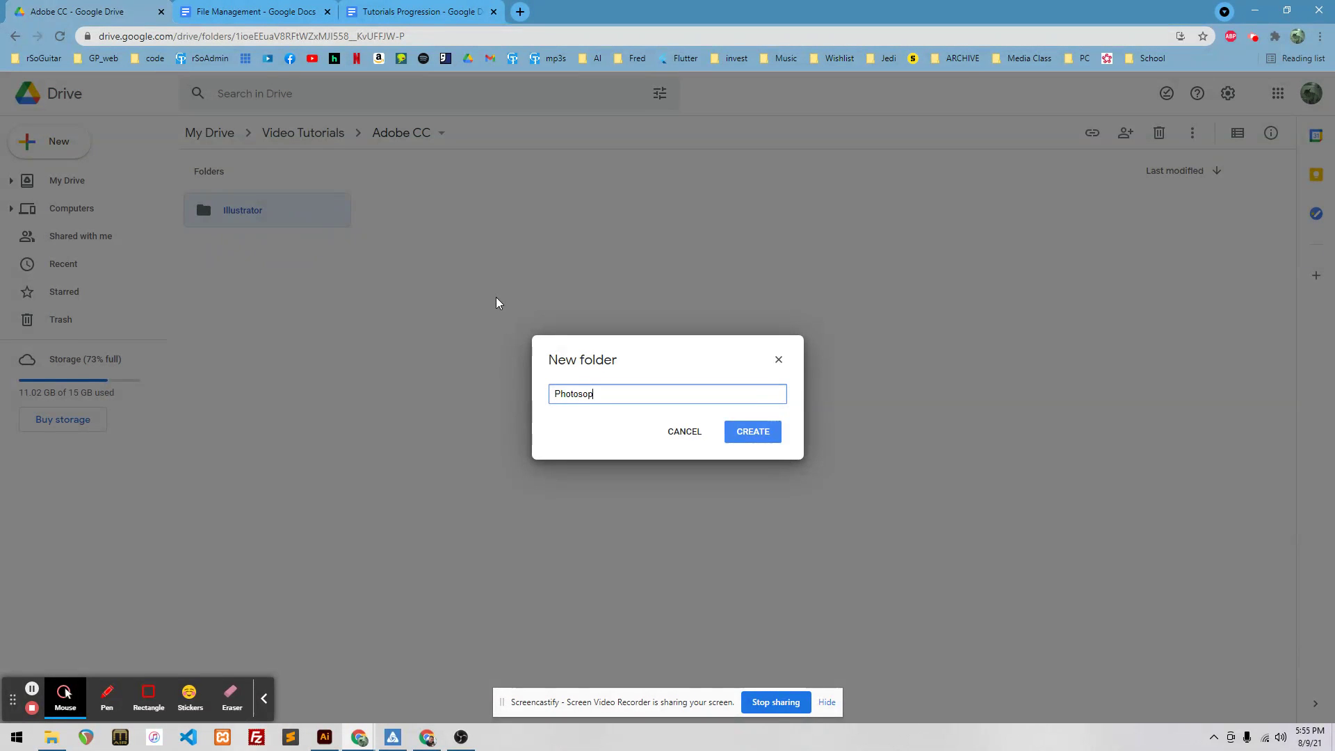
key(BackSpace)
text(hop)
key(Return)
- Add Audition and Premiere subfolders to Adobe CC
click(56, 142)
click(70, 152)
text(Audition)
key(Return)
click(59, 142)
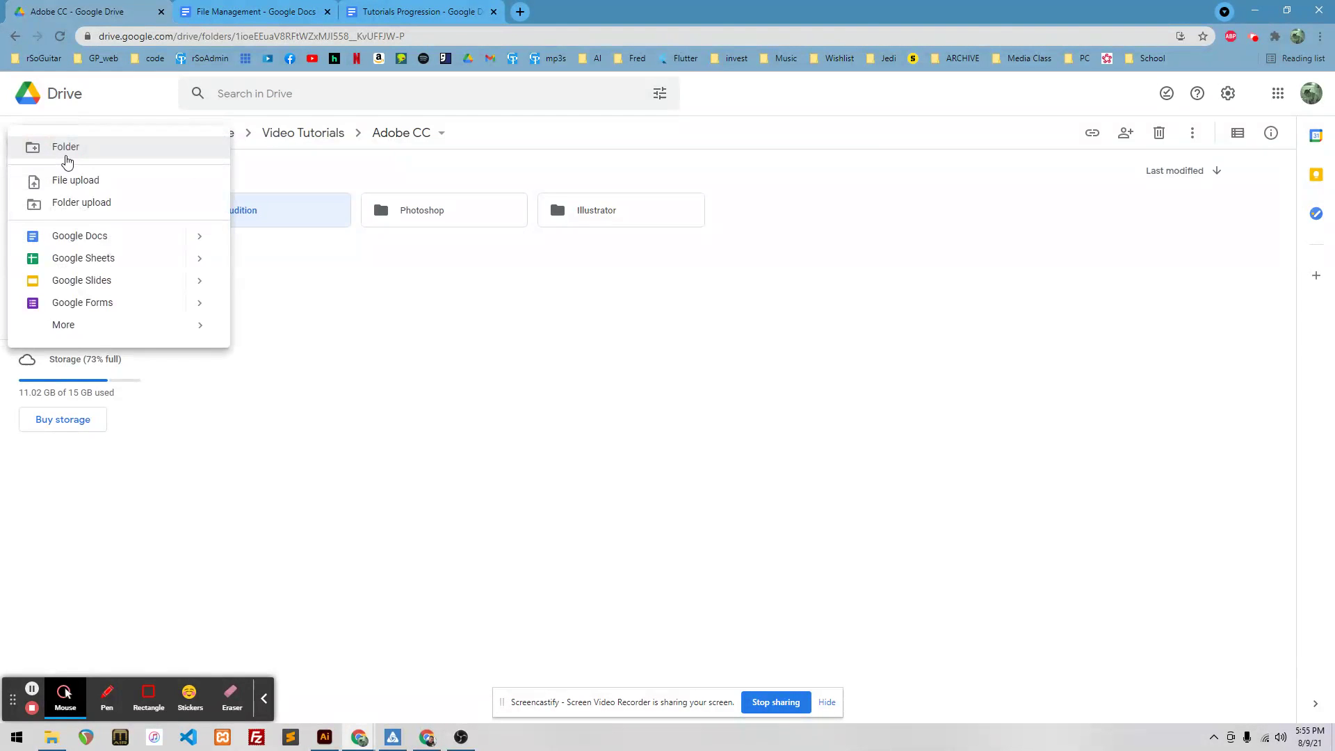
click(27, 149)
text(Per)
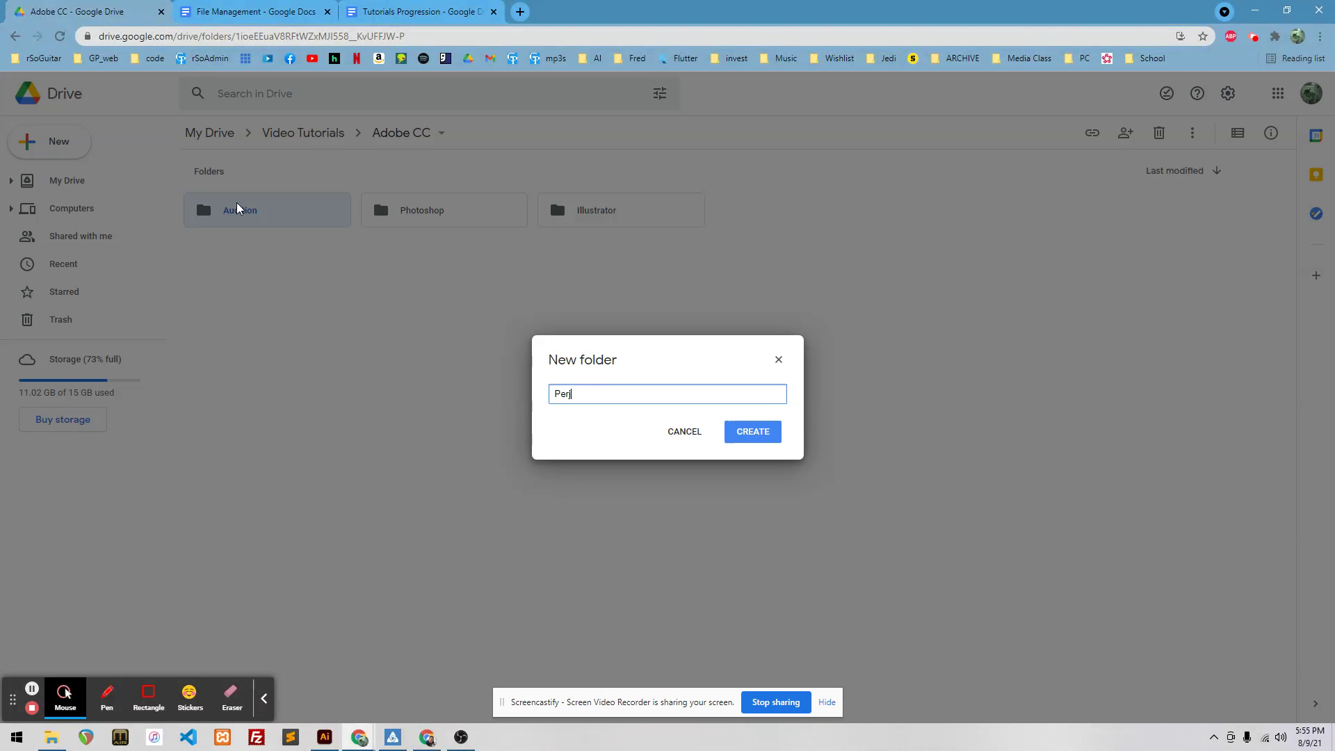
text(emiere)
key(Return)
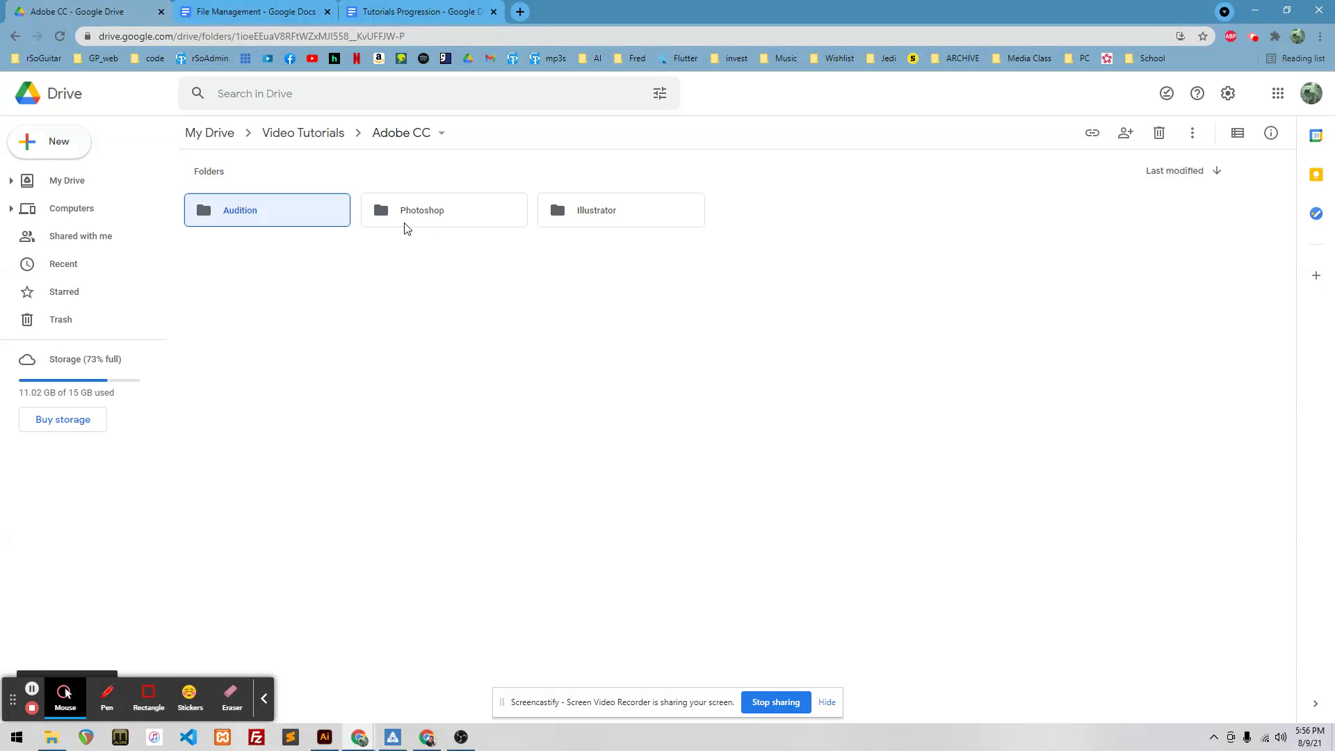
- Check the Development and Production items in the outline, then return to Adobe CC in Drive
click(292, 13)
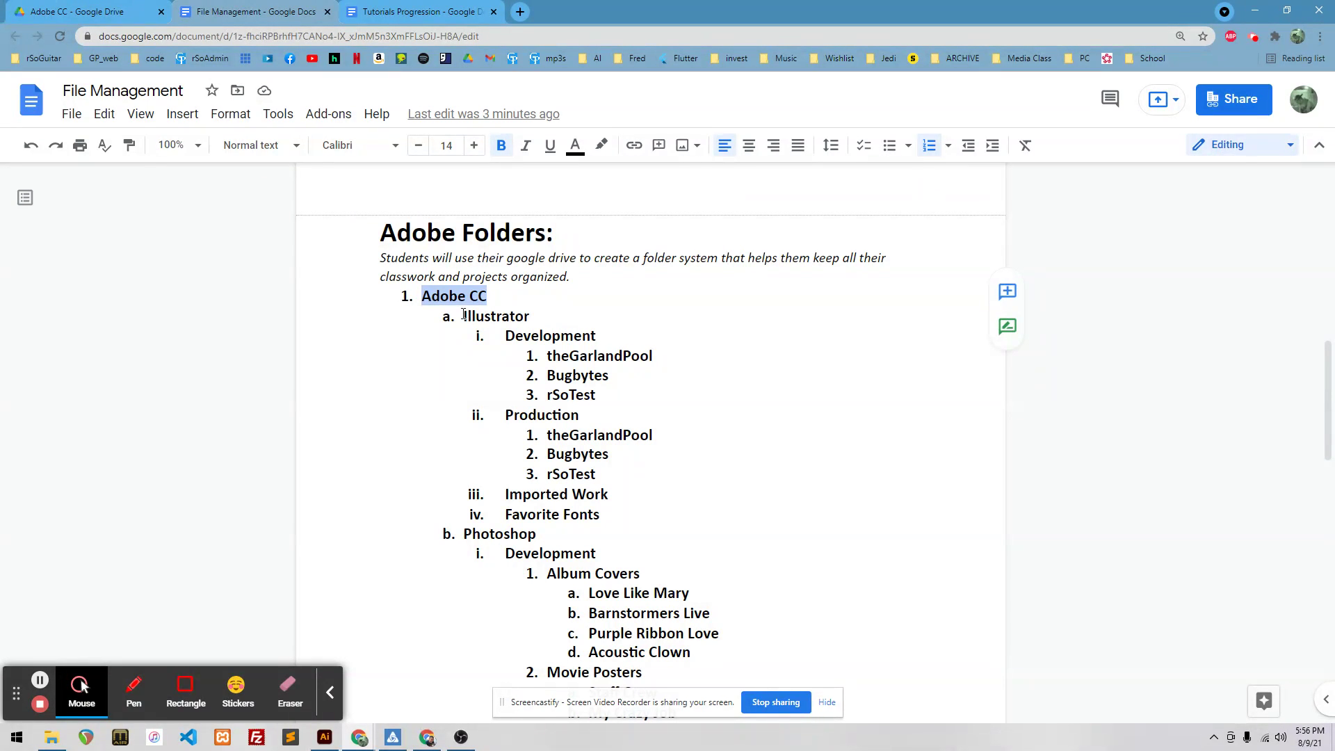
double_click(518, 335)
double_click(539, 415)
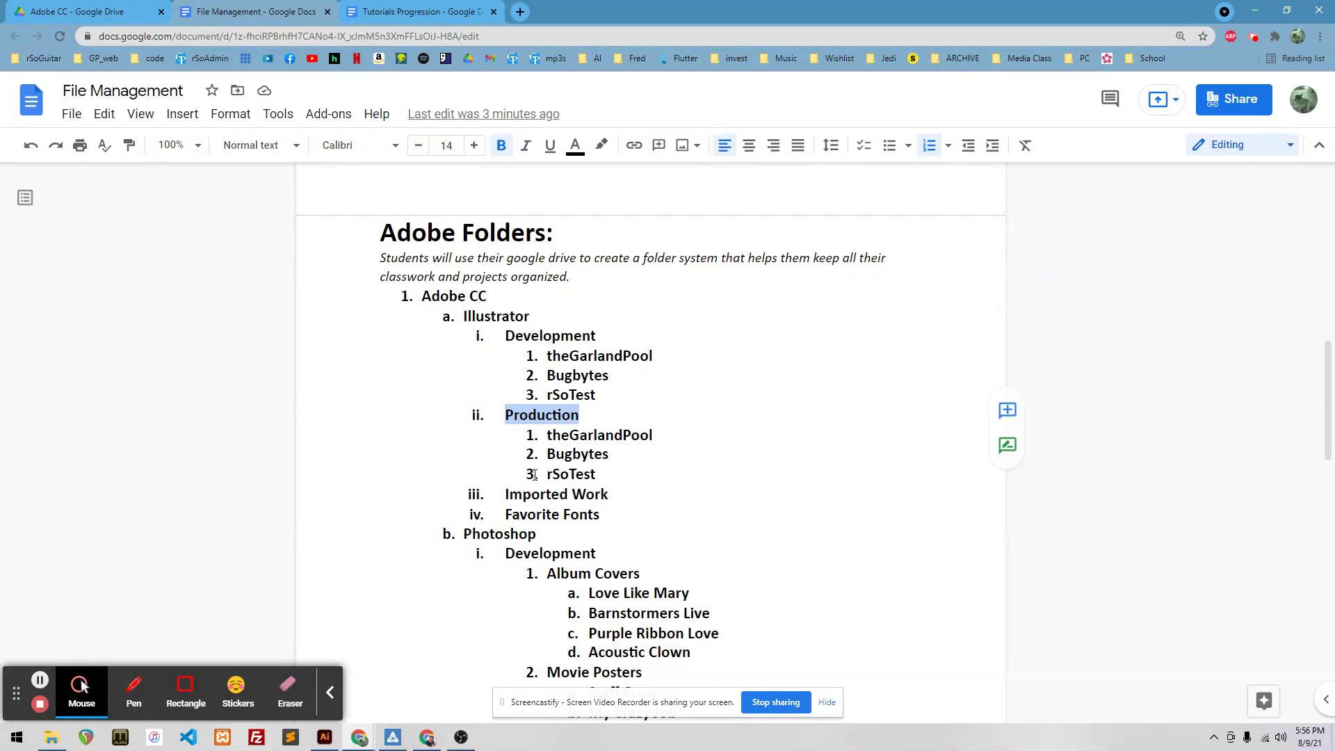
click(128, 14)
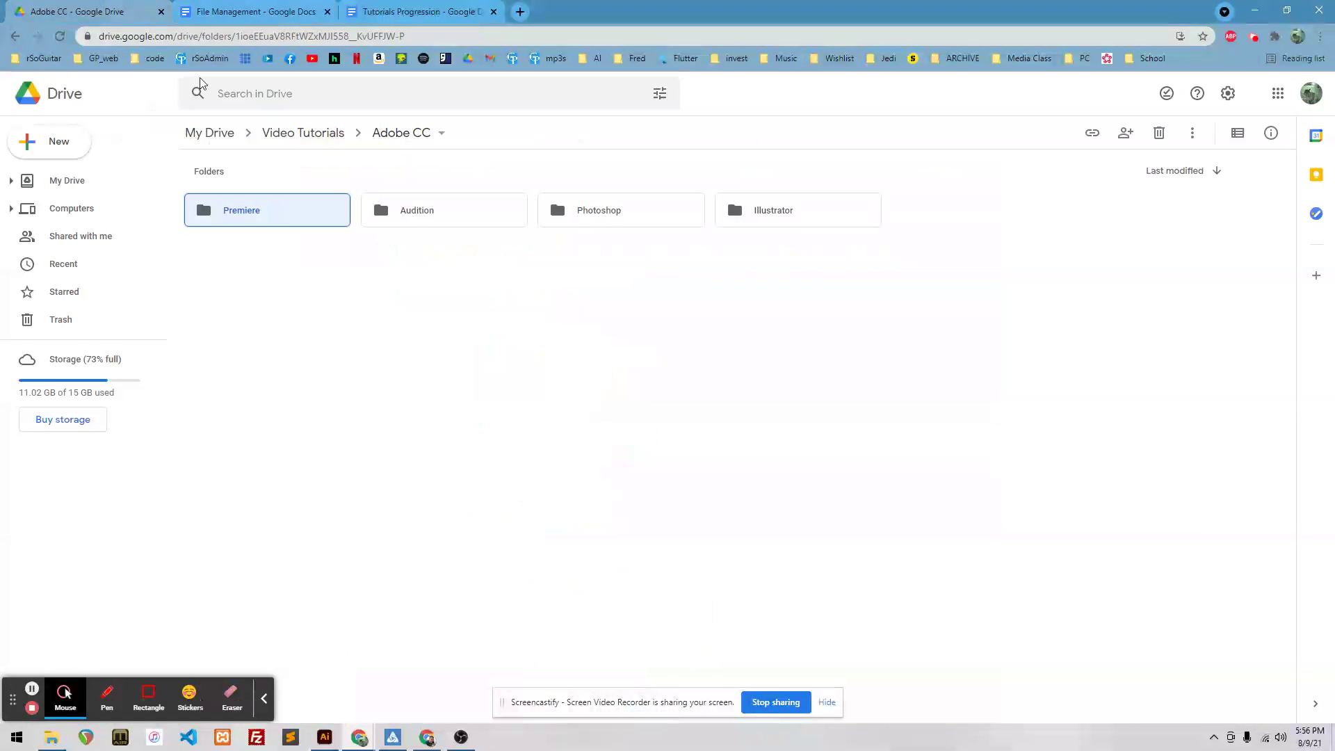
- Inside the Illustrator folder, create Development and Production subfolders
double_click(769, 215)
click(59, 141)
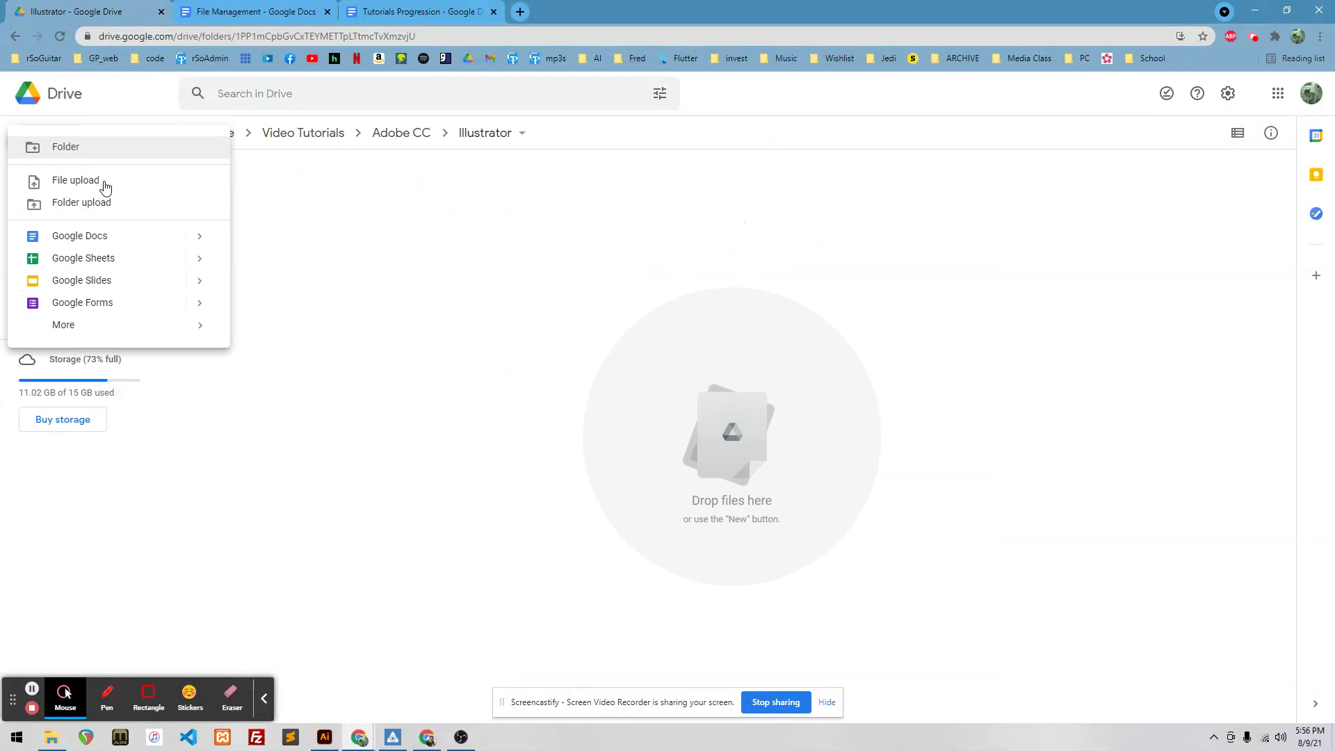
click(74, 149)
text(Develop)
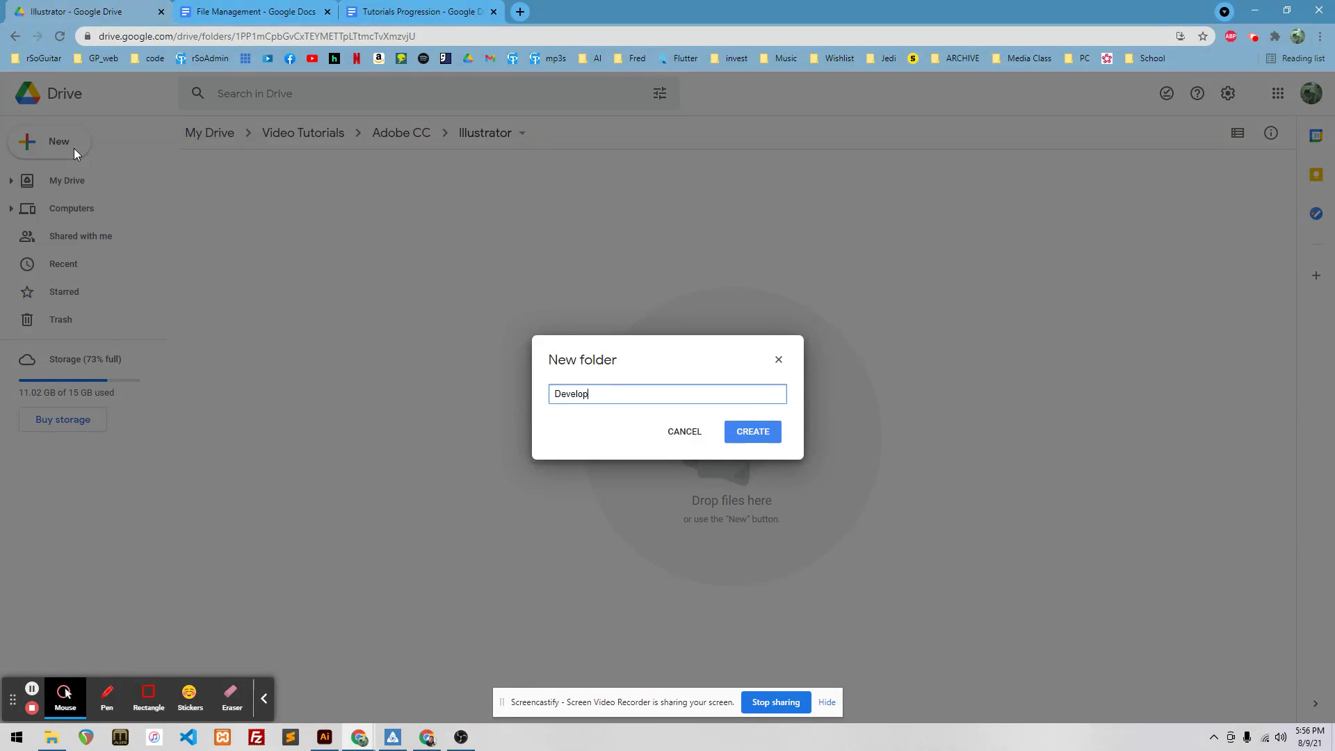
text(ment)
key(Return)
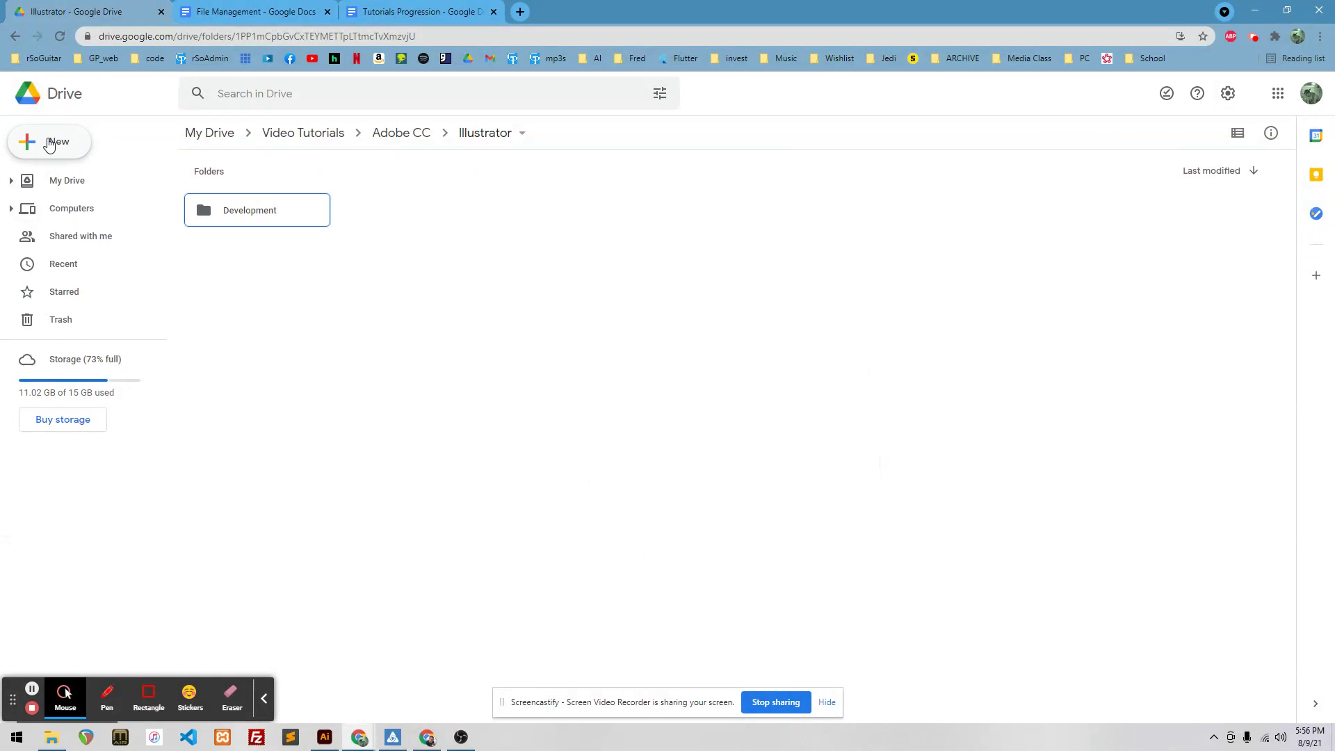
click(52, 142)
click(66, 153)
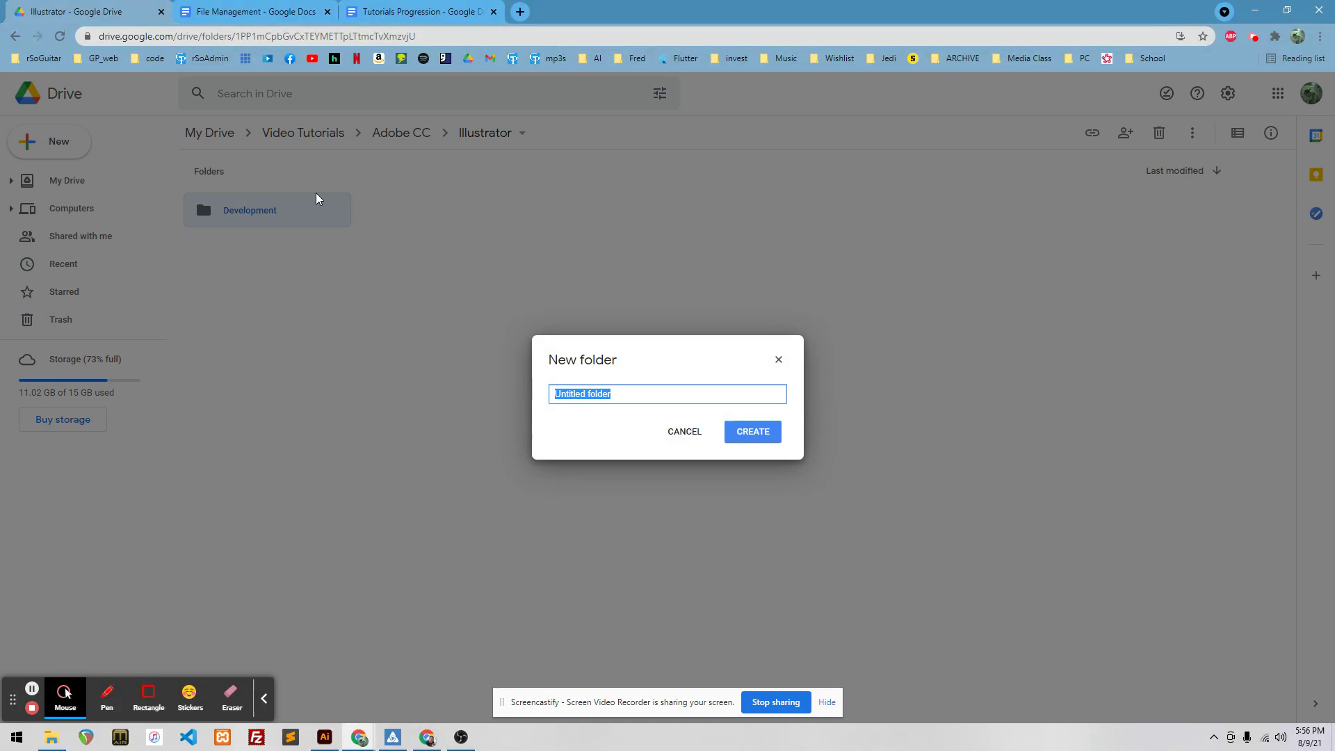
text(Production)
key(Return)
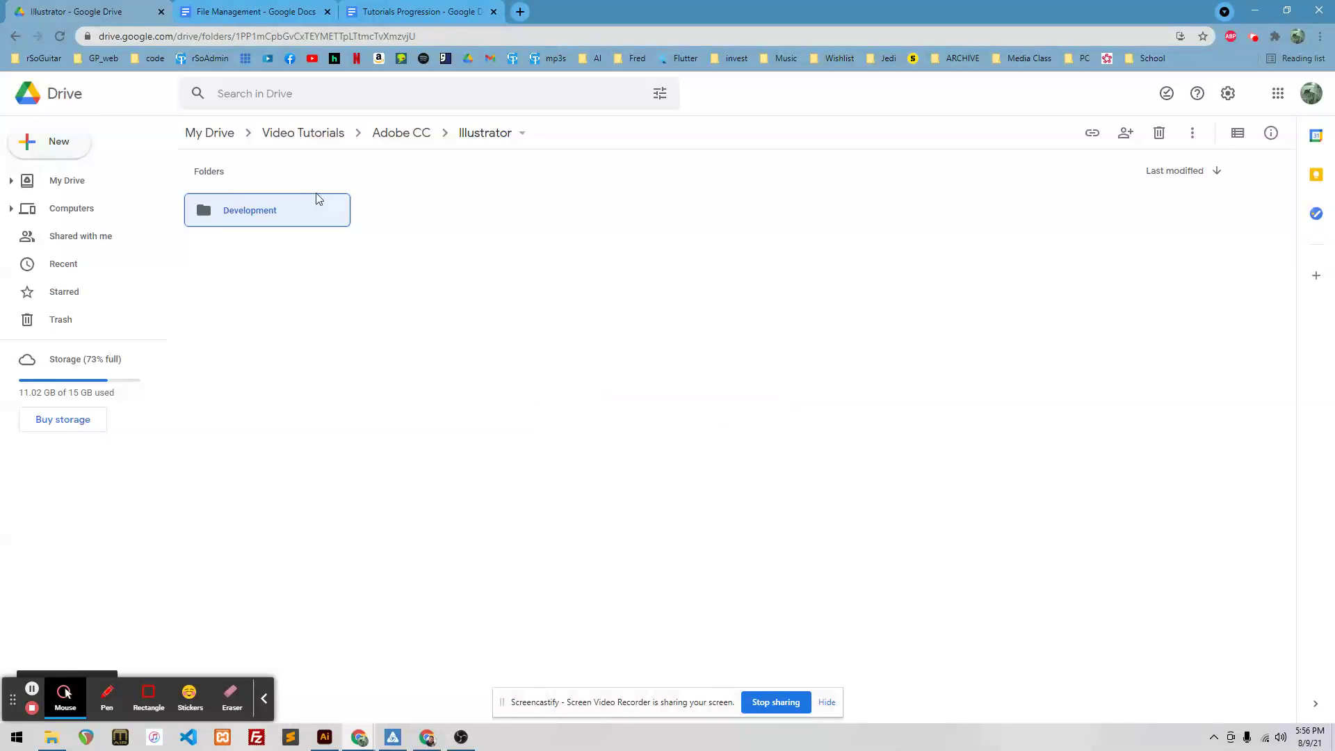
- Add Imported Work and Favorite Fonts subfolders to Illustrator
click(54, 143)
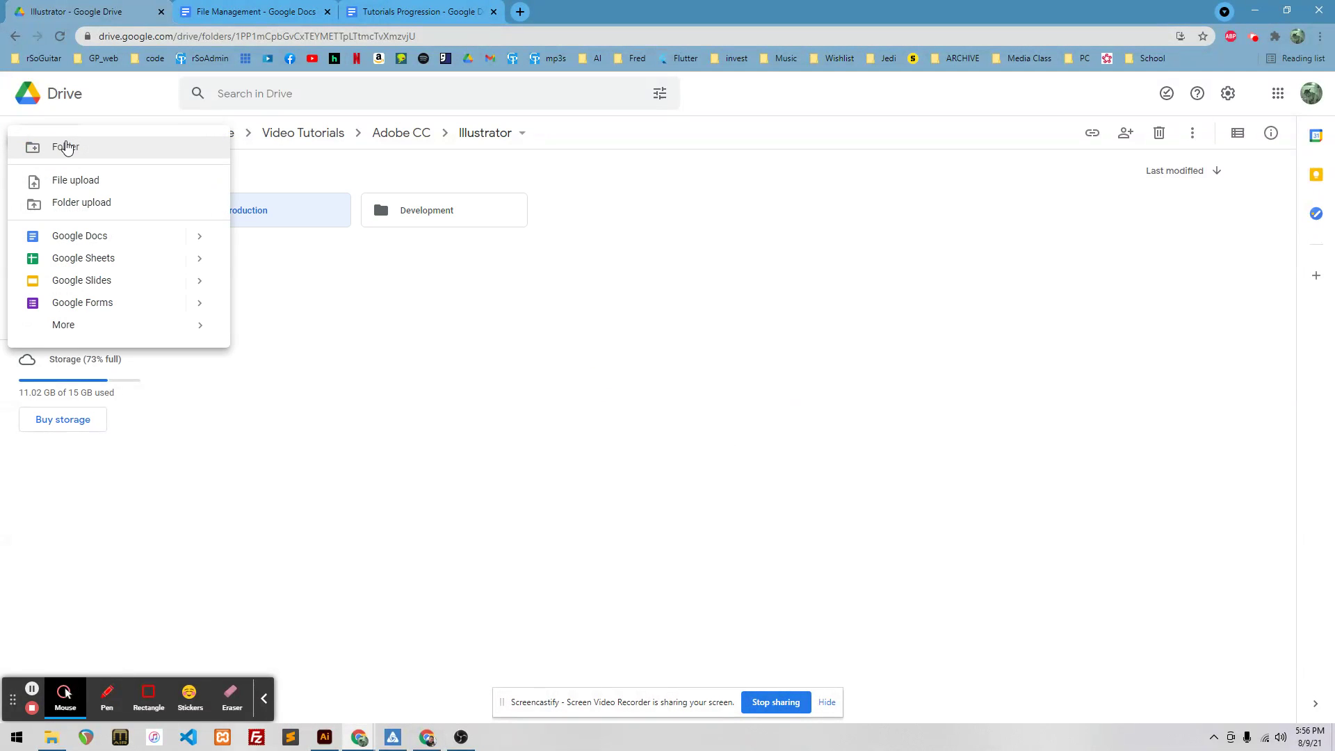
click(67, 148)
text(Importe)
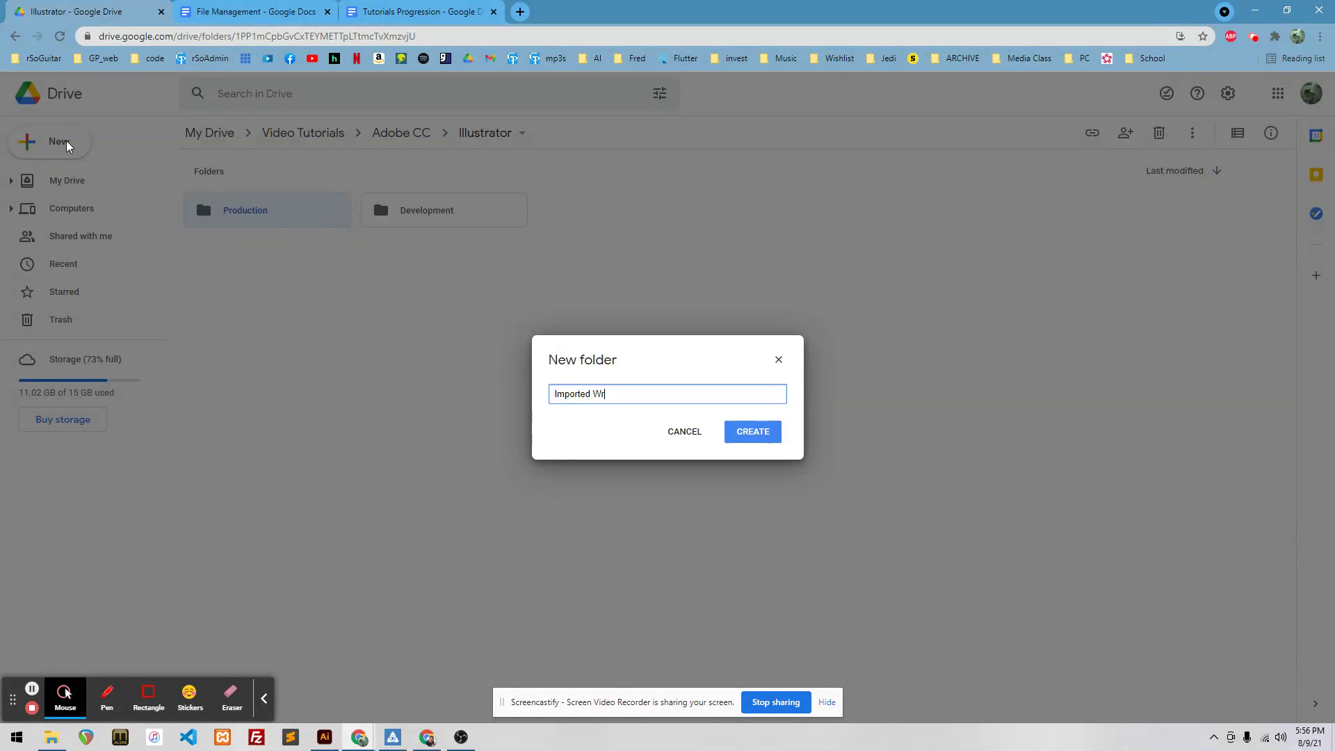
text(d Work)
key(Return)
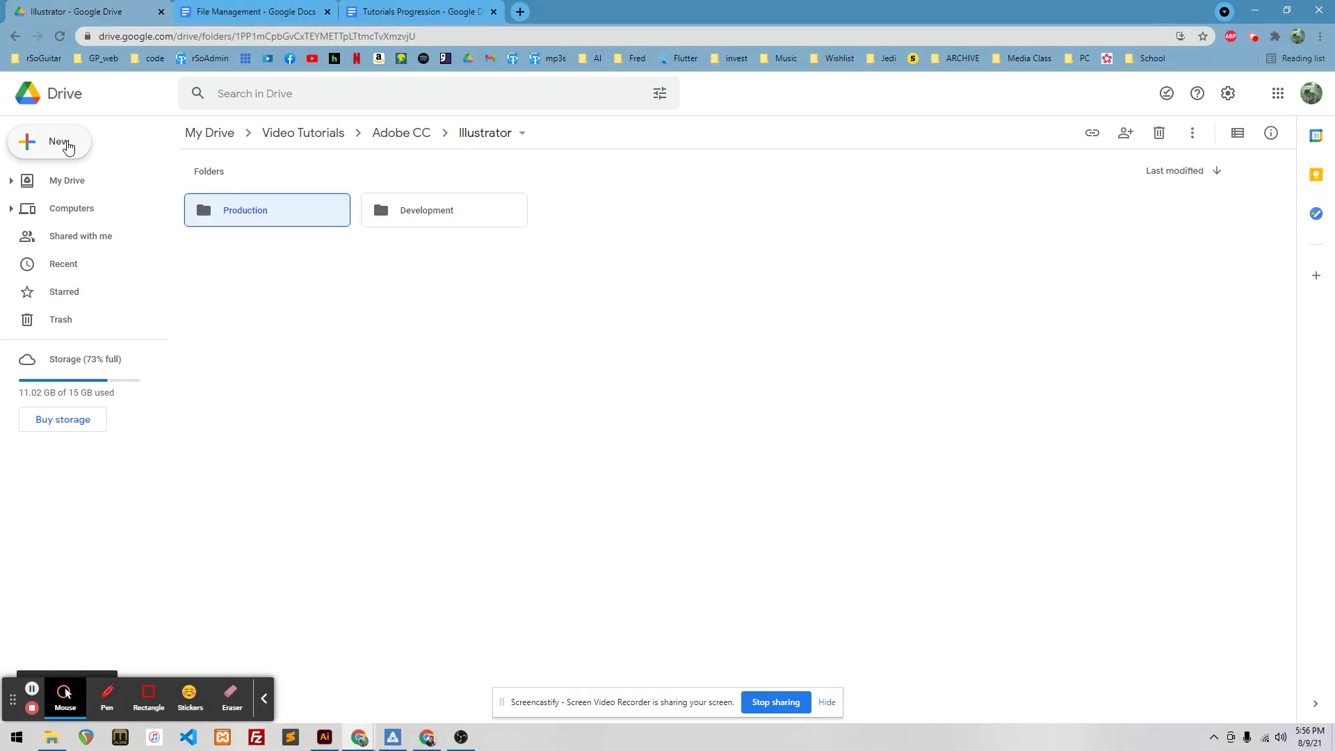
click(84, 151)
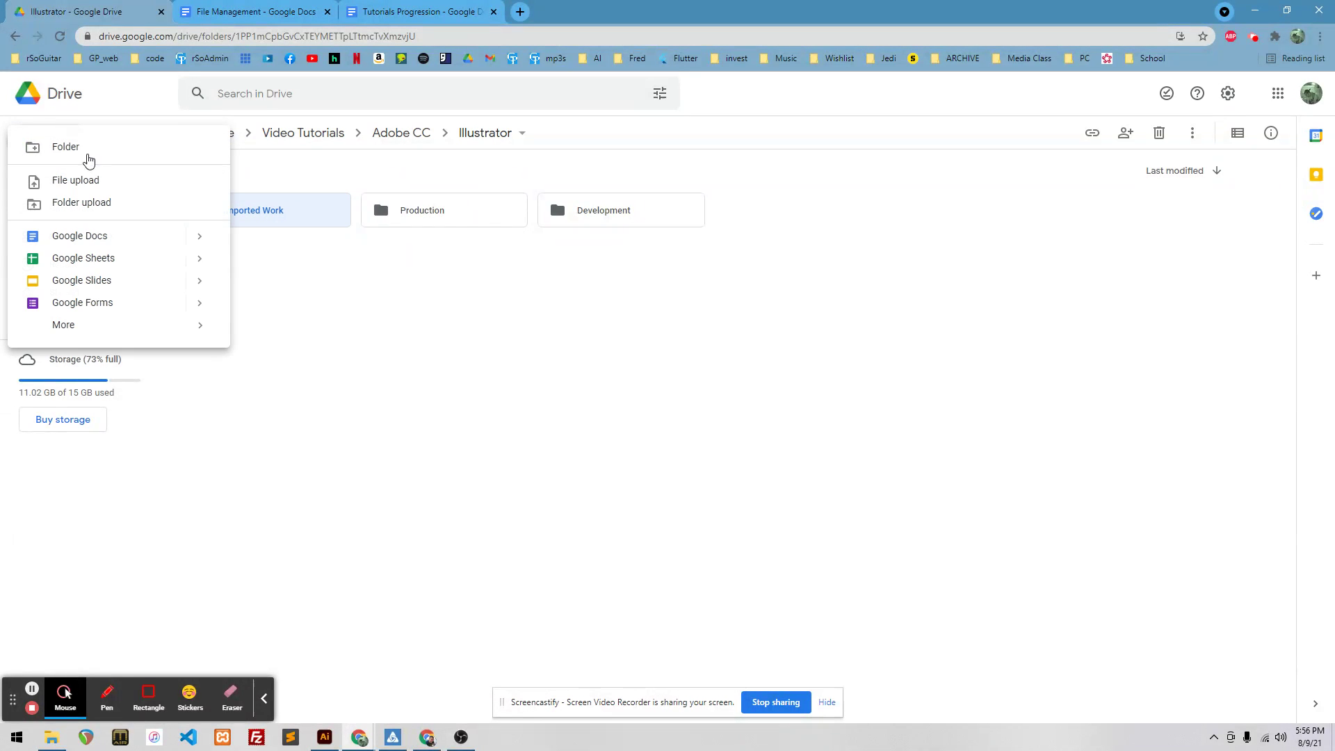
click(85, 155)
text(Fav)
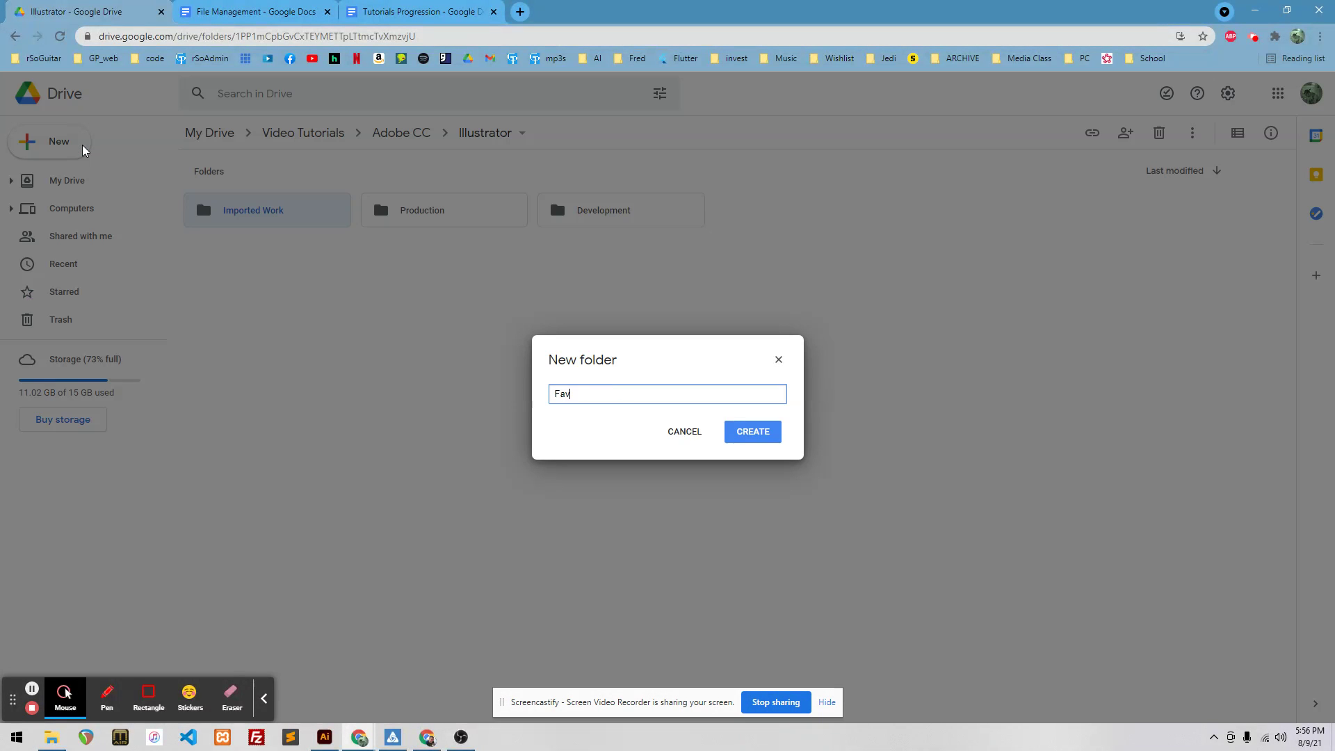
text(orite Fonts)
key(Return)
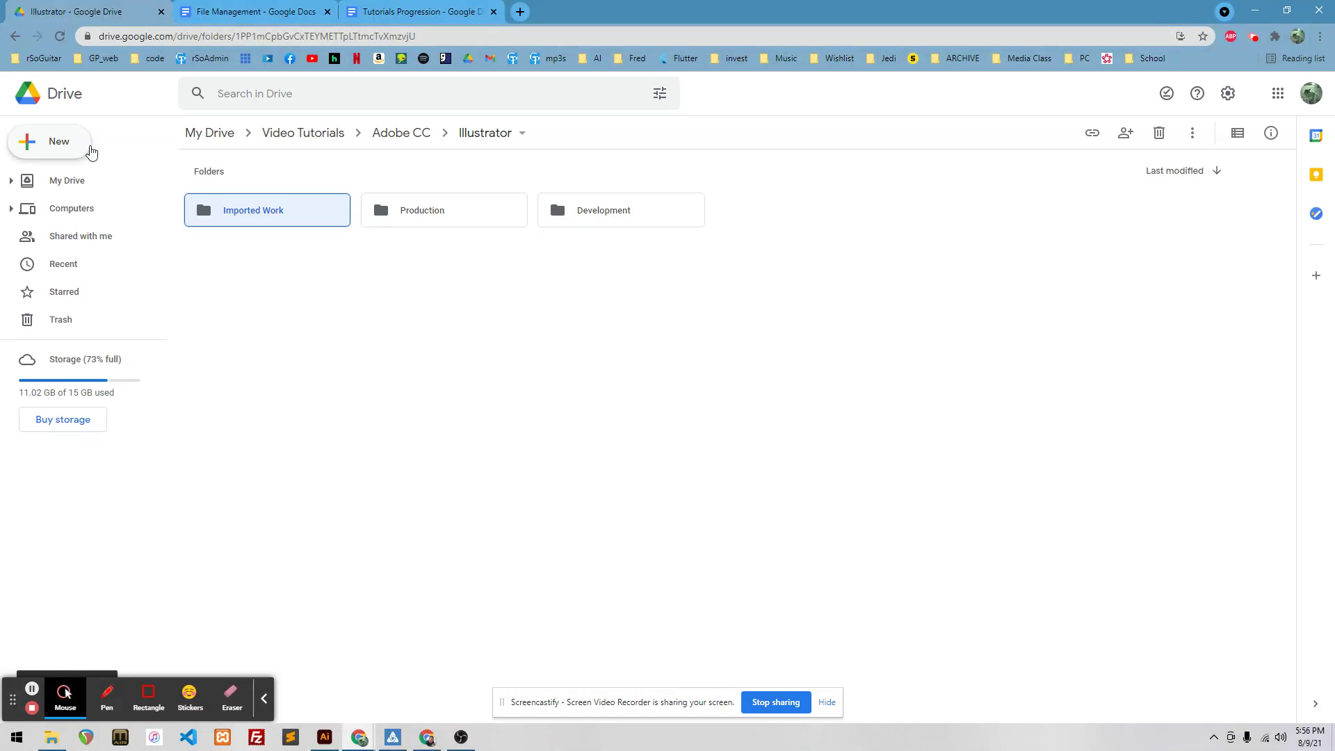
- Review theGarlandPool, Bugbytes and rSoTest under Development in the outline
click(257, 11)
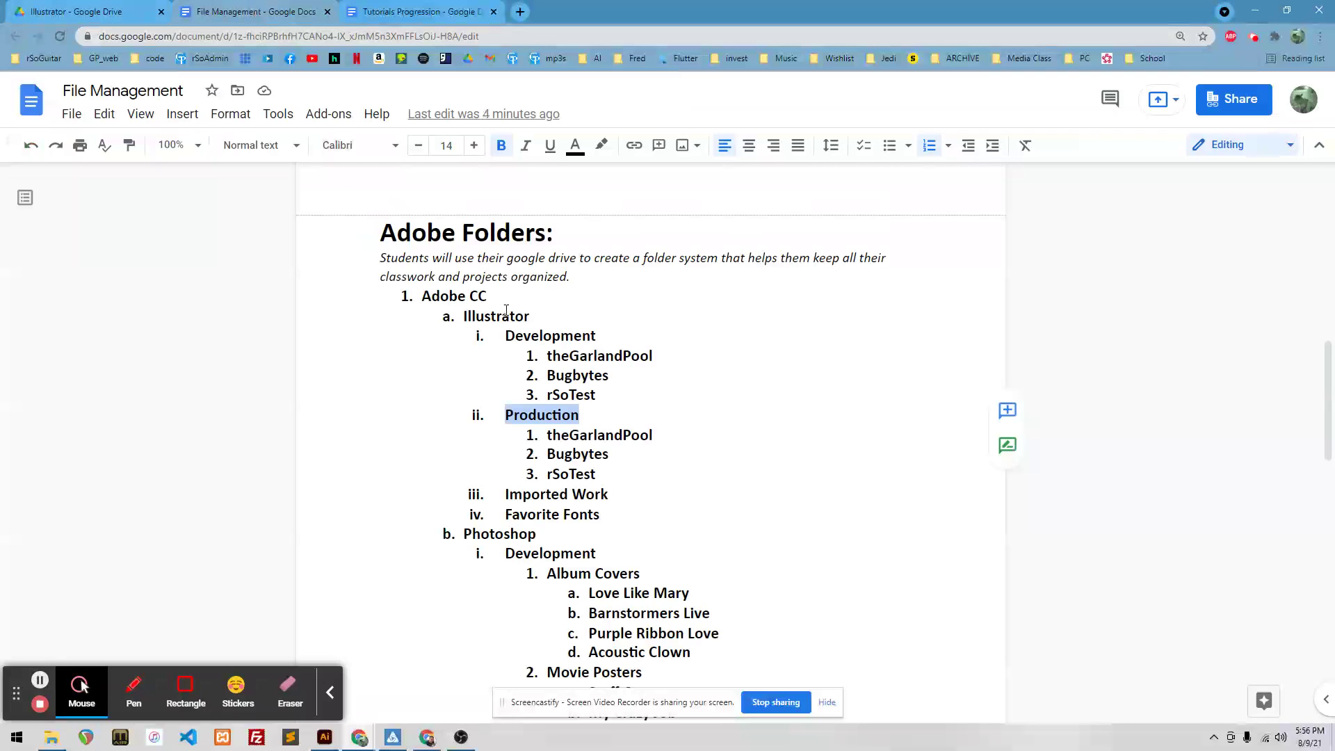
click(539, 336)
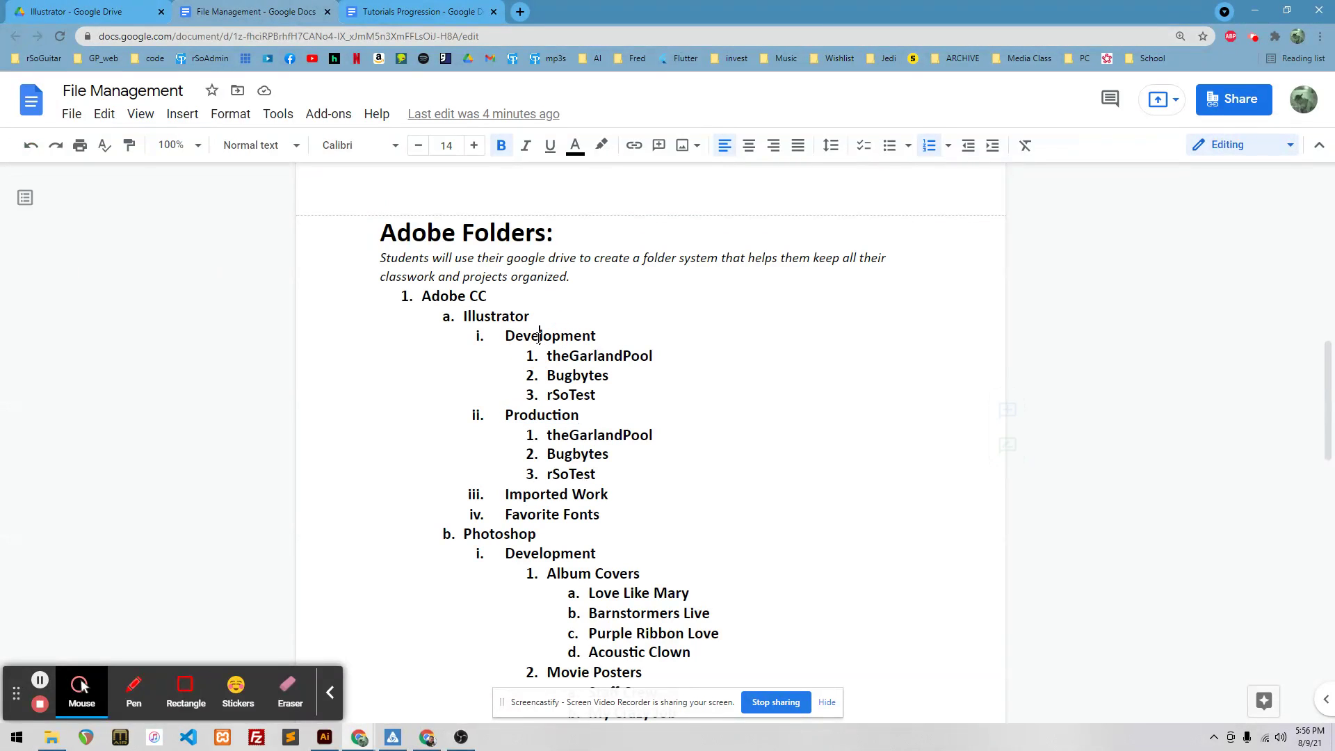
double_click(570, 356)
double_click(564, 376)
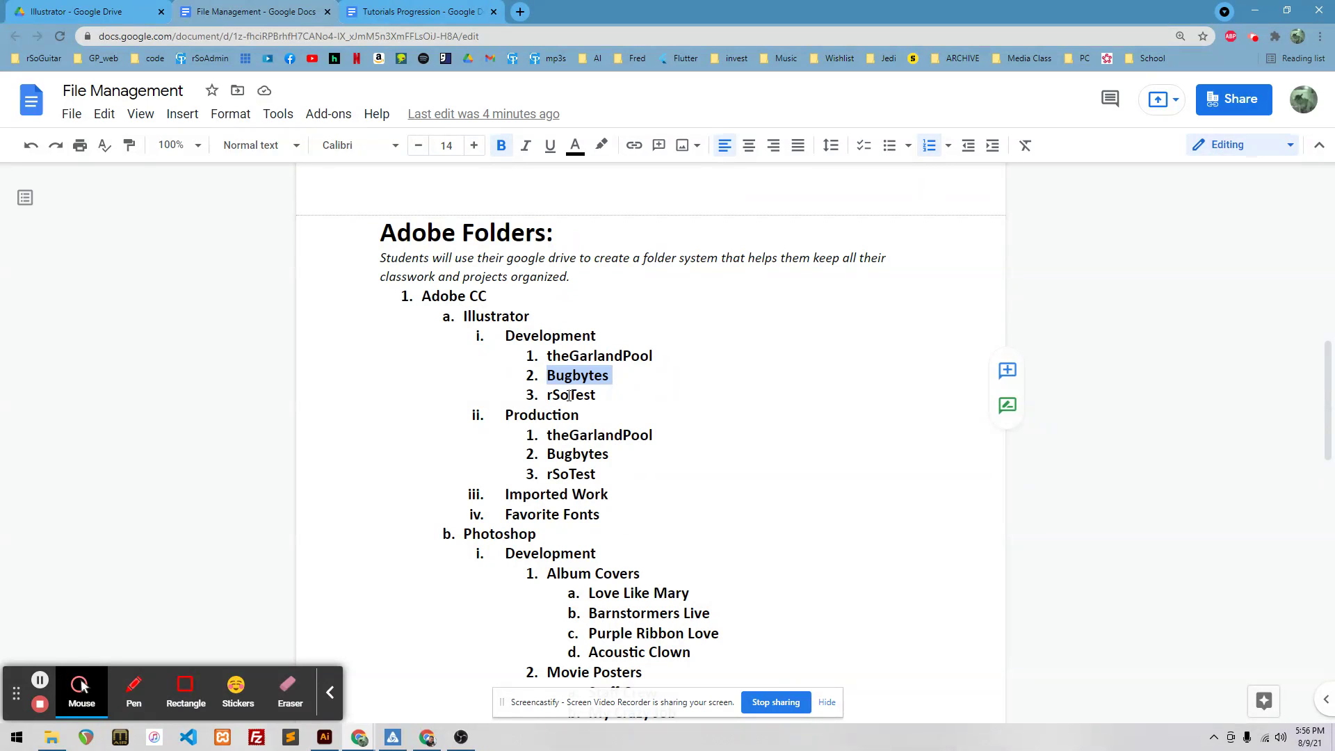
double_click(569, 396)
click(612, 395)
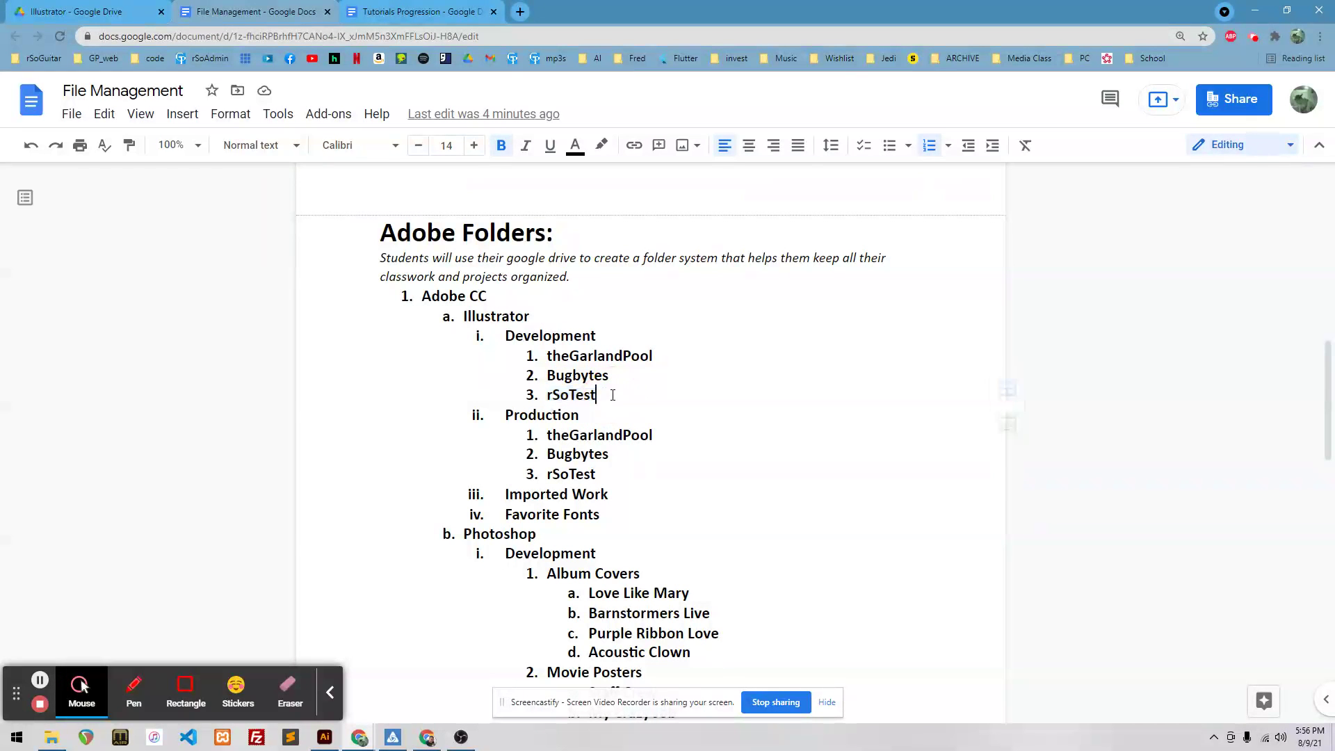
click(570, 395)
- Recheck the Development projects in the outline, then return to the Illustrator folder in Drive
double_click(557, 336)
double_click(583, 354)
click(563, 336)
double_click(564, 336)
double_click(588, 353)
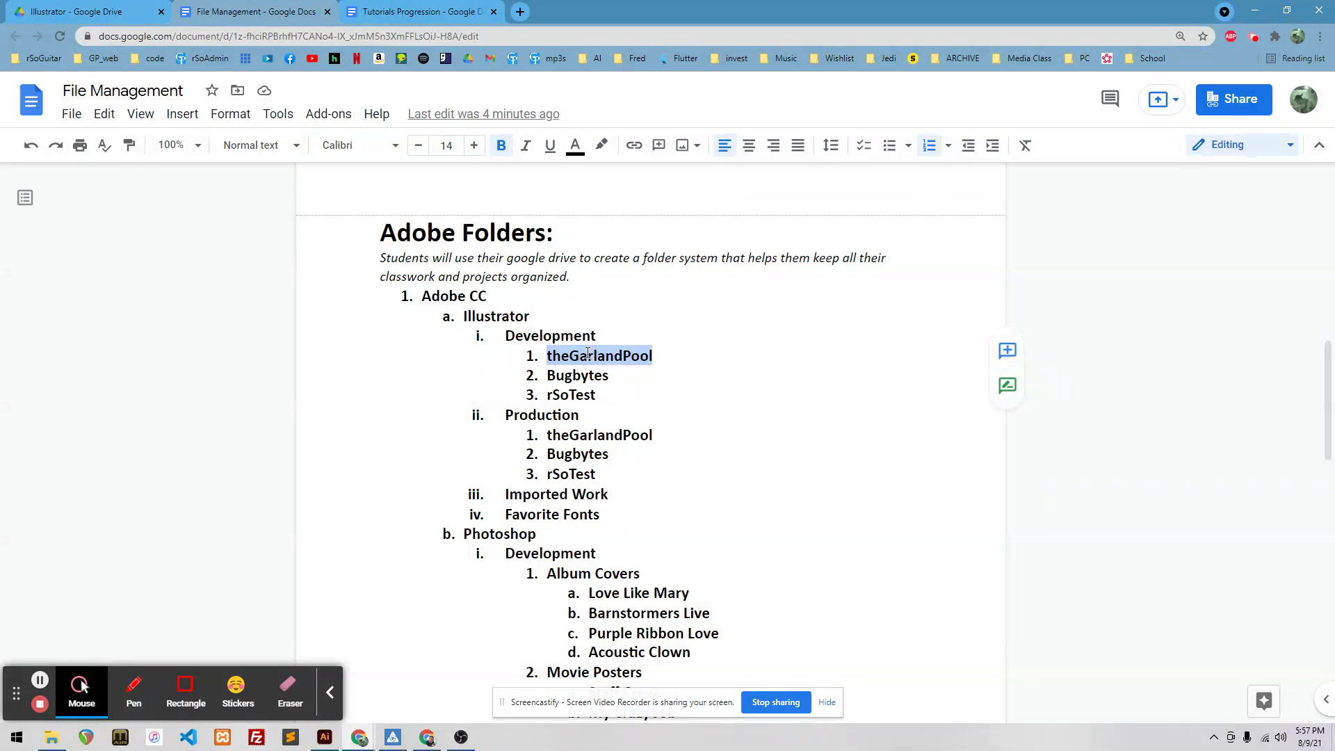
double_click(591, 376)
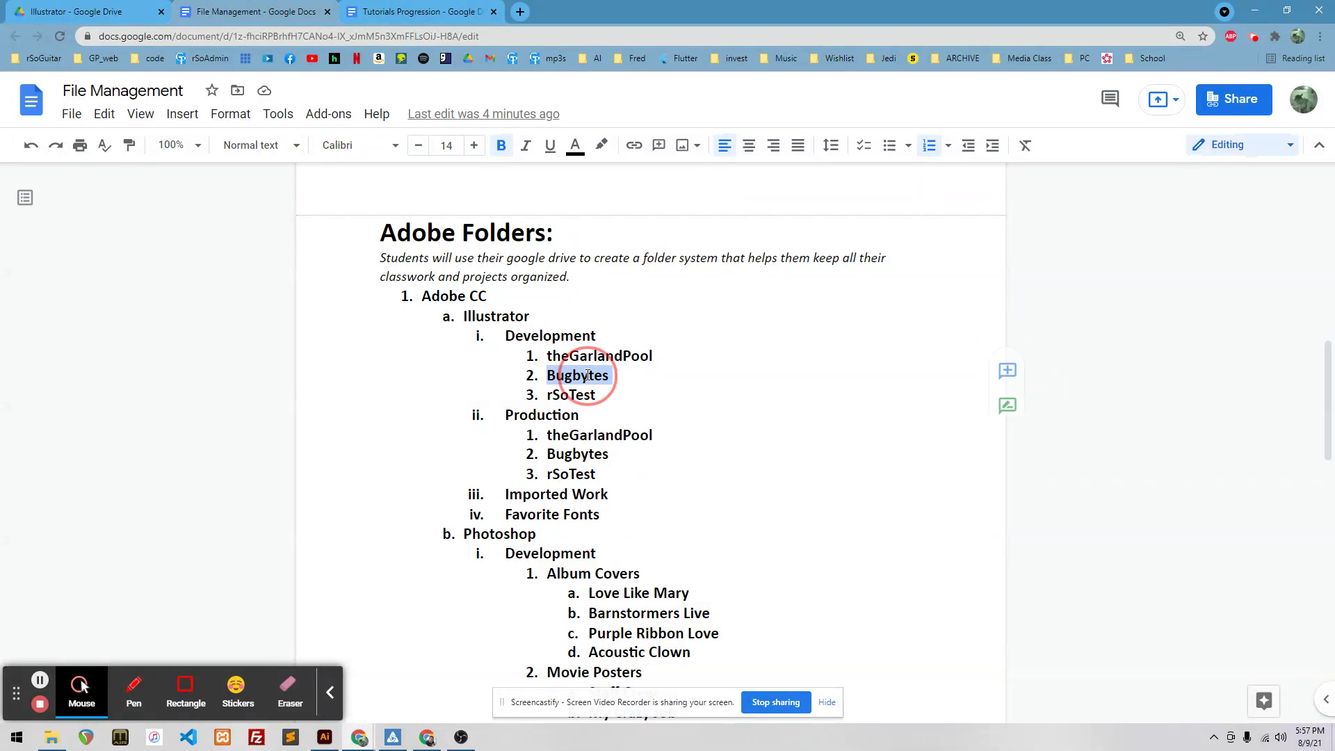
double_click(608, 356)
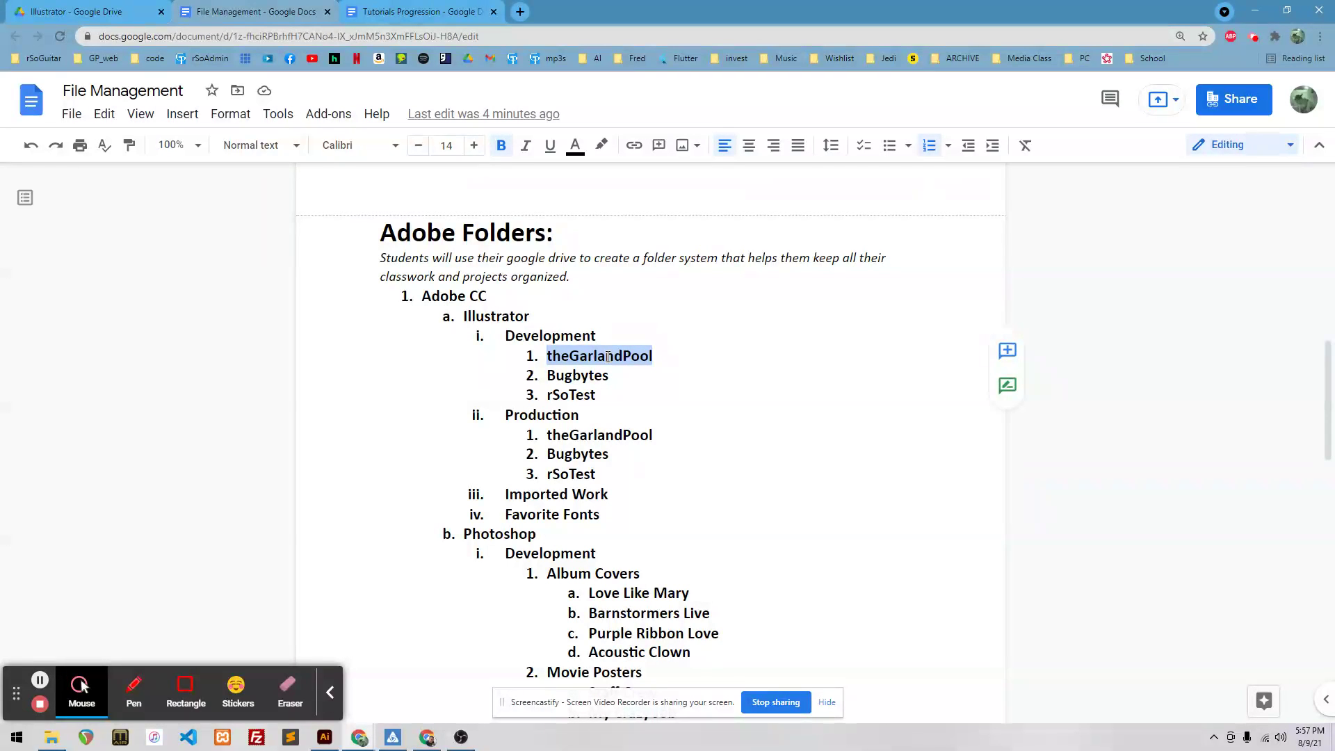
double_click(577, 394)
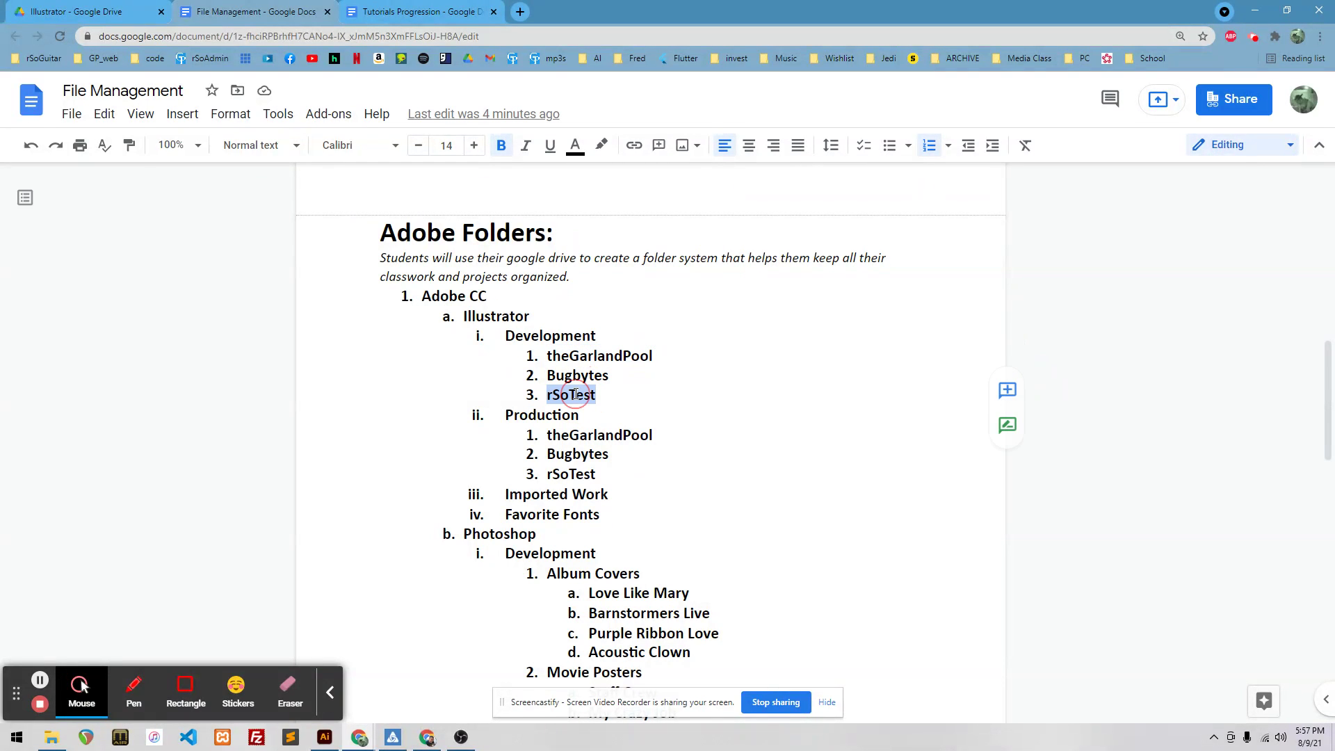
double_click(593, 356)
key(ctrl+c)
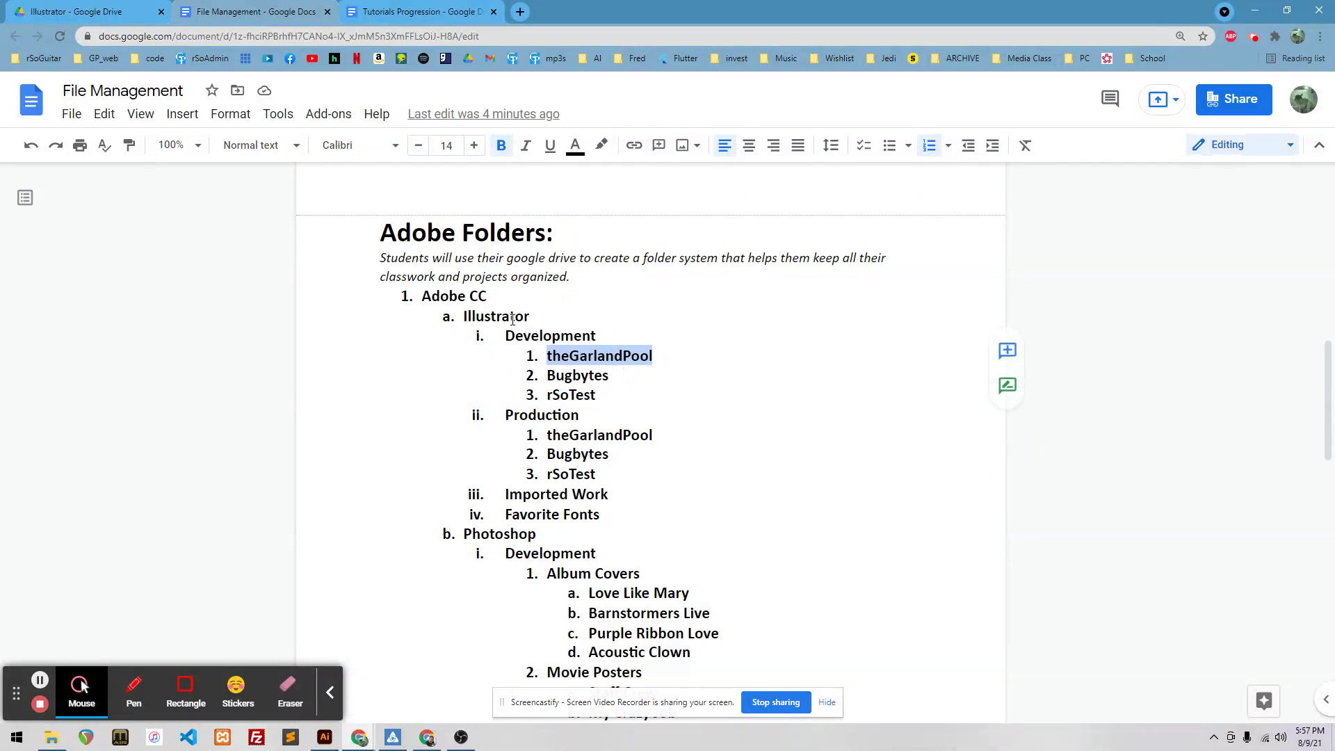
click(119, 12)
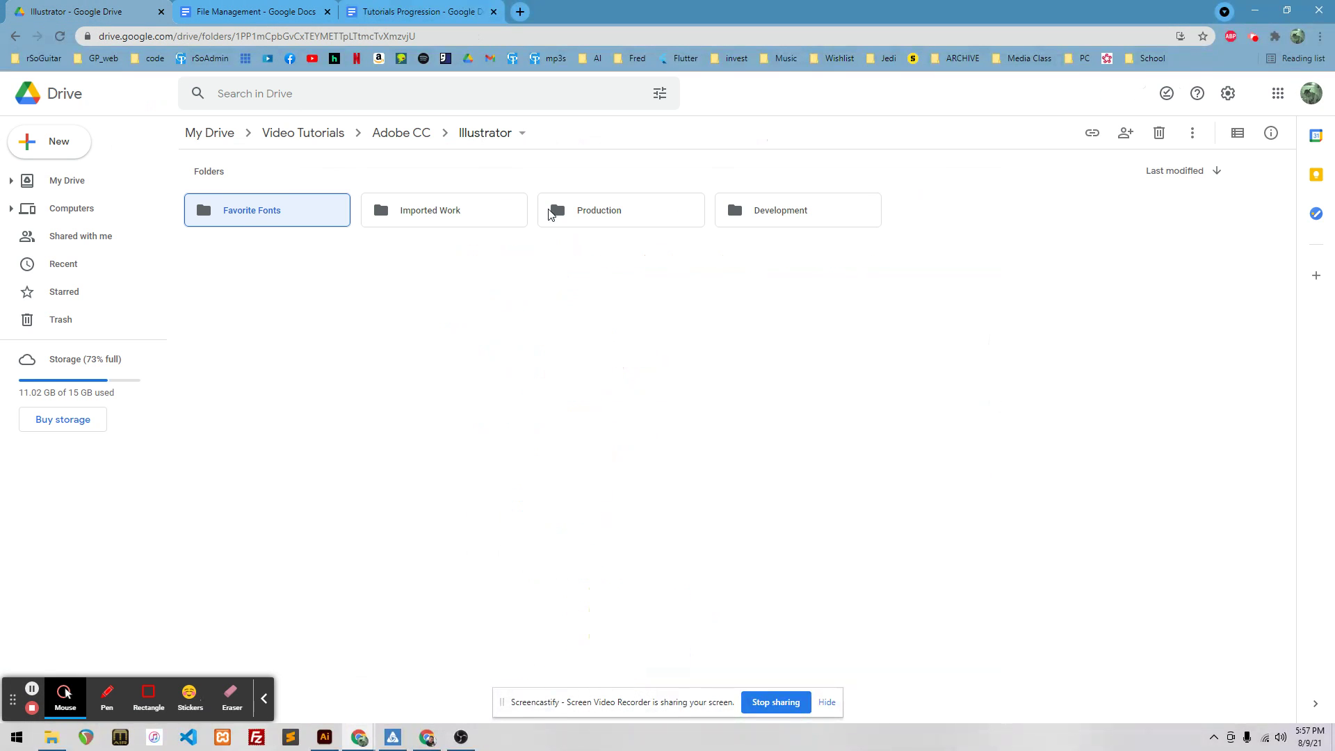
- Open Development and create a theGarlandPool folder from the pasted name
double_click(783, 217)
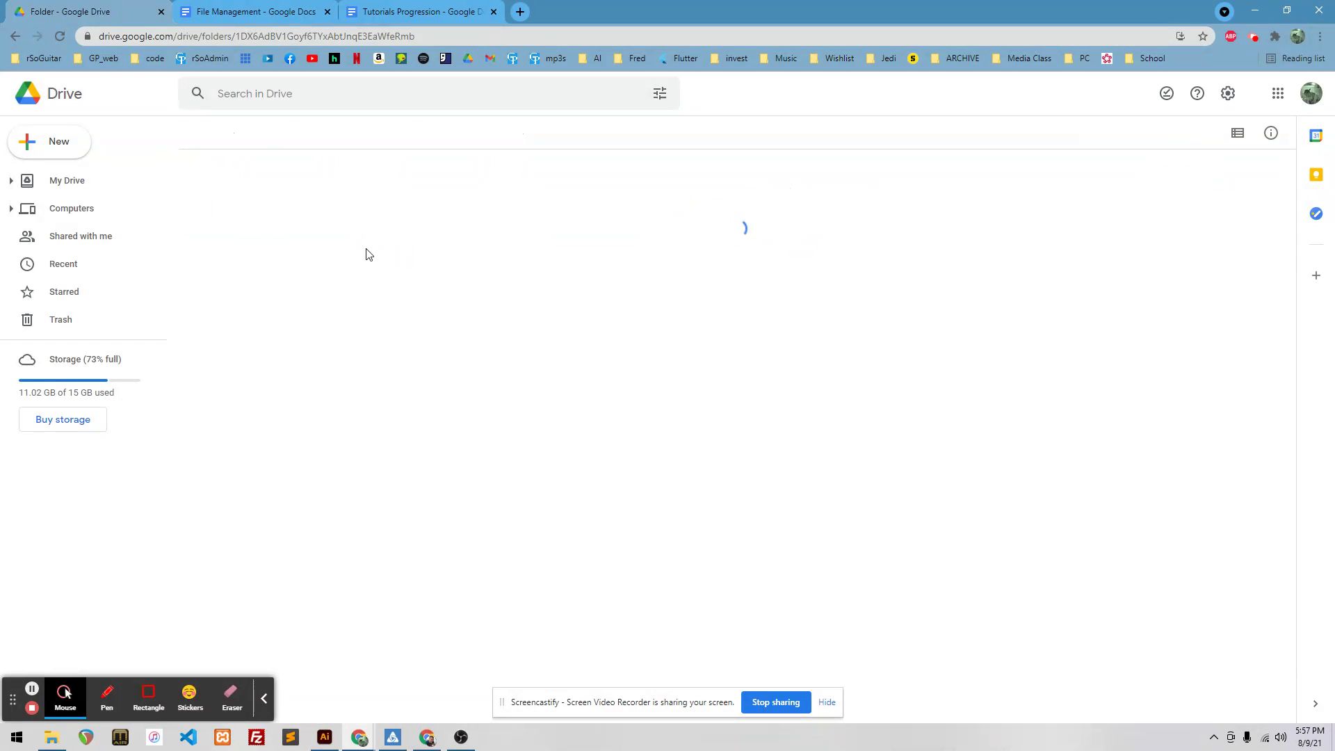
click(66, 148)
click(149, 155)
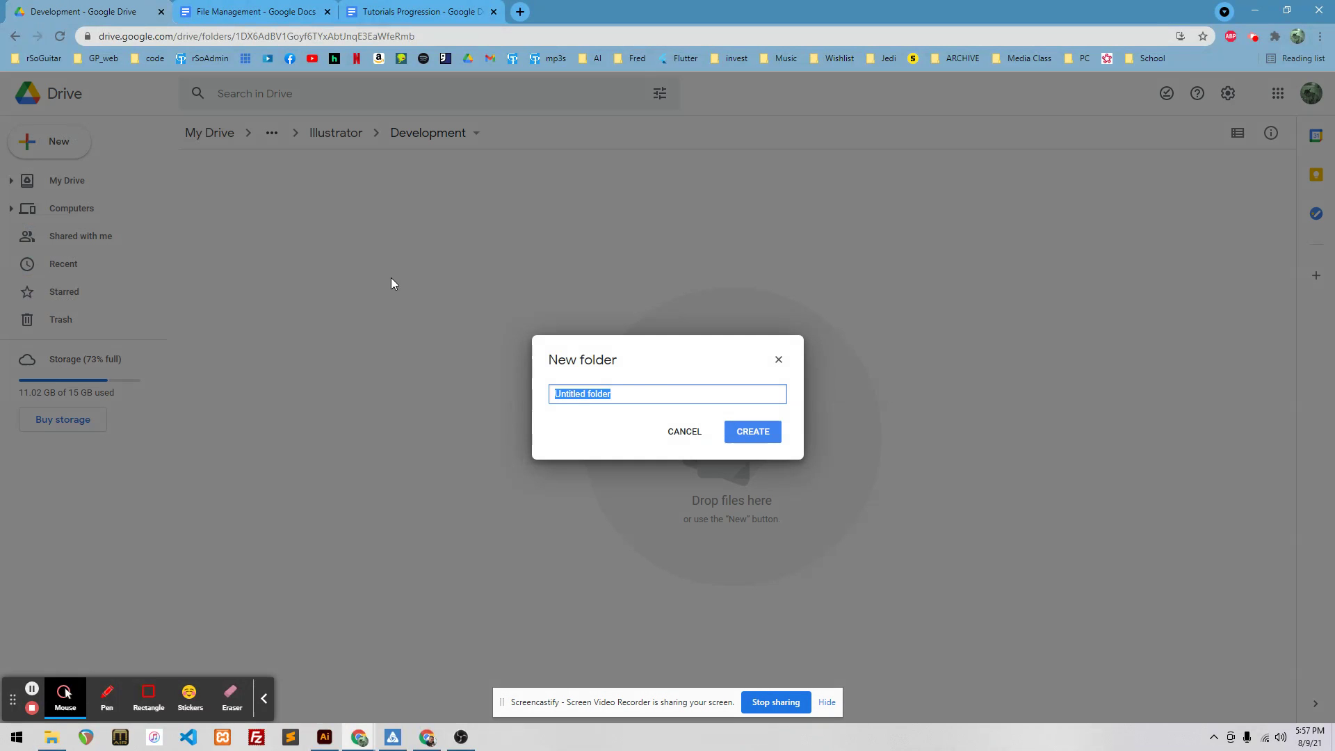
key(ctrl+v)
click(751, 431)
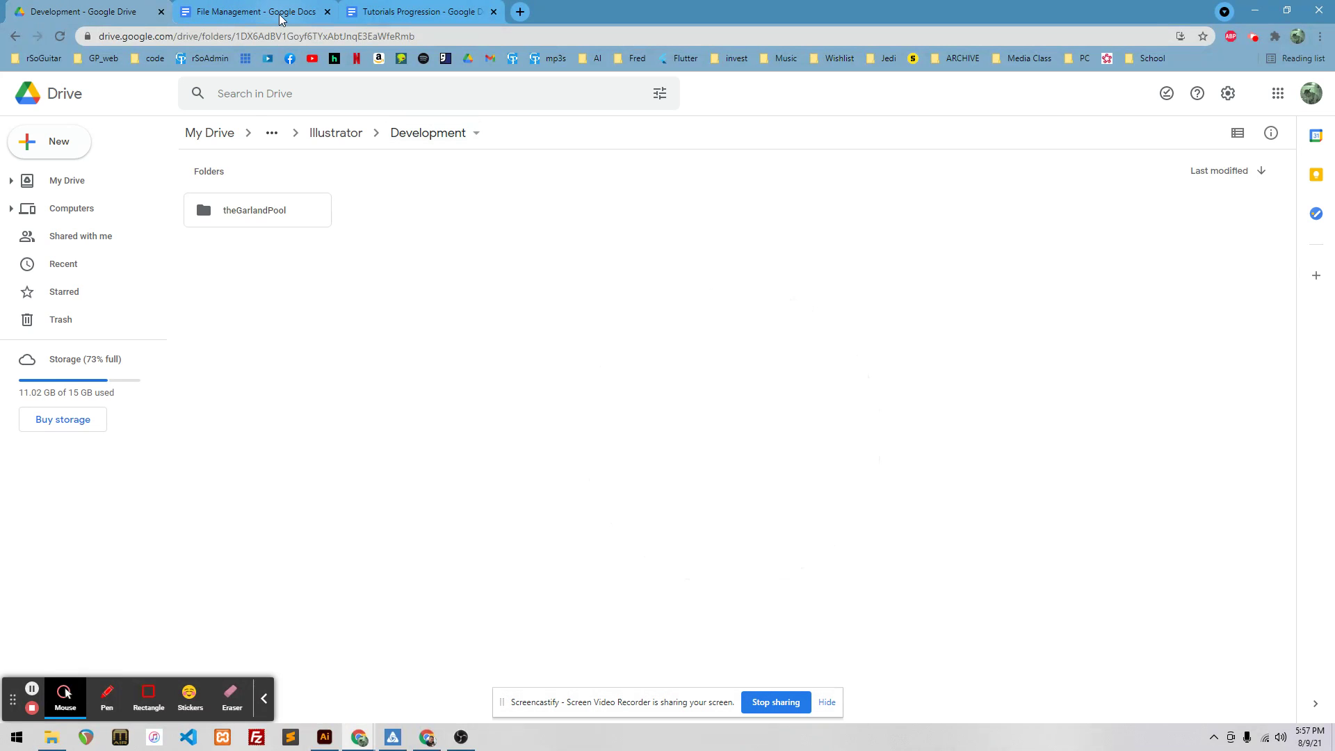
- Copy Bugbytes from the outline and create a Bugbytes folder in Development
click(278, 14)
double_click(582, 378)
key(ctrl+c)
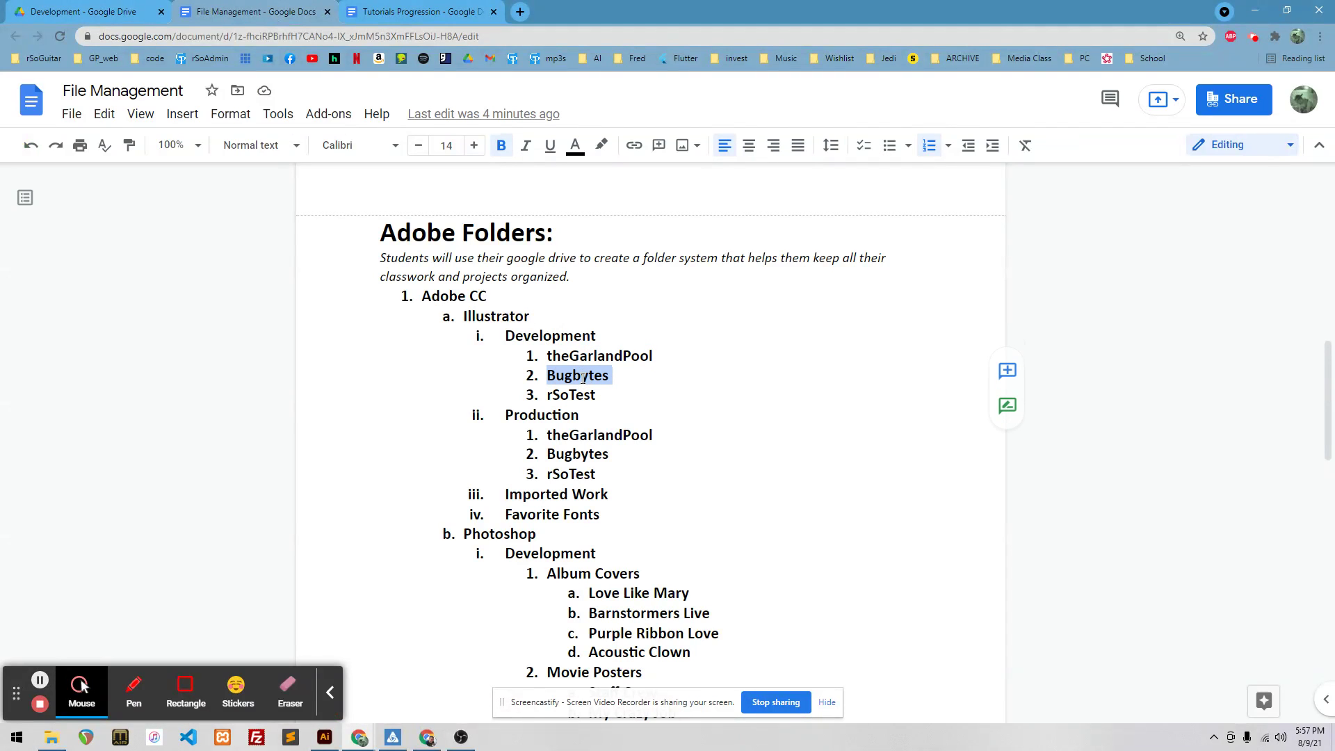
click(77, 13)
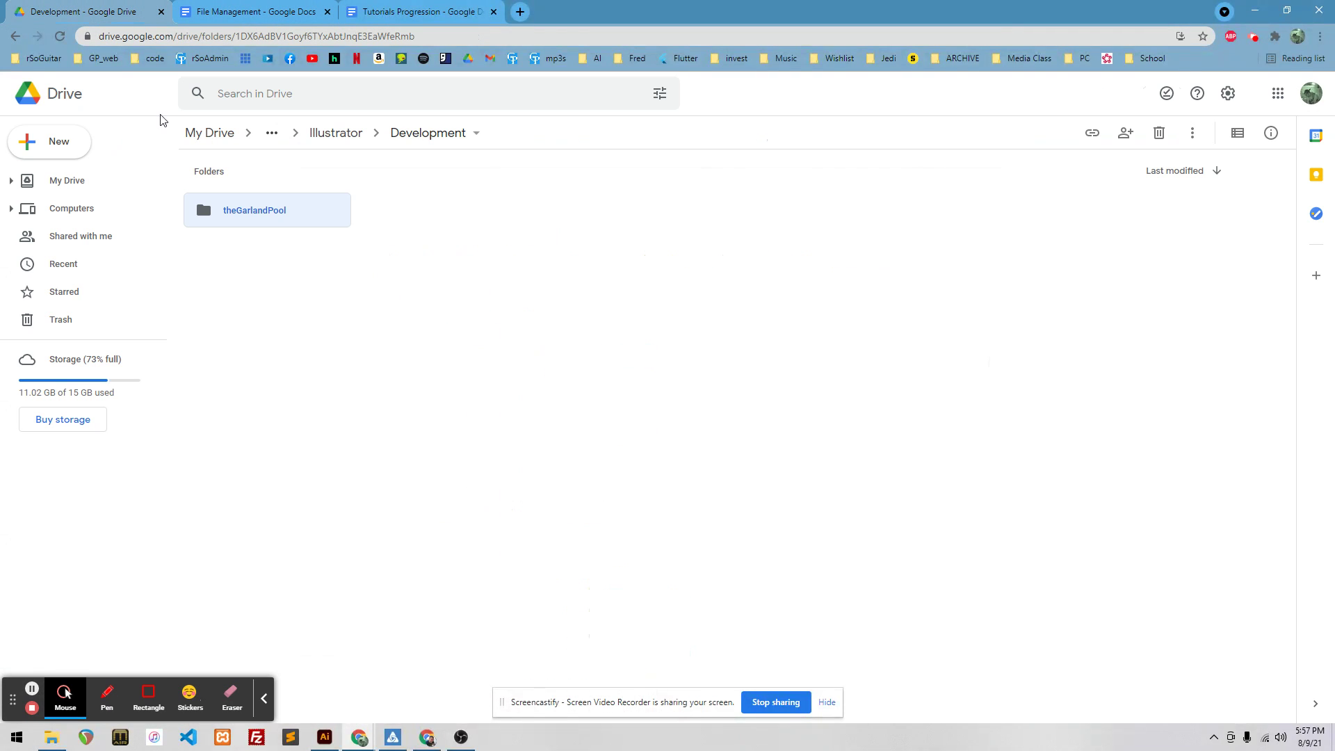
click(75, 137)
click(105, 148)
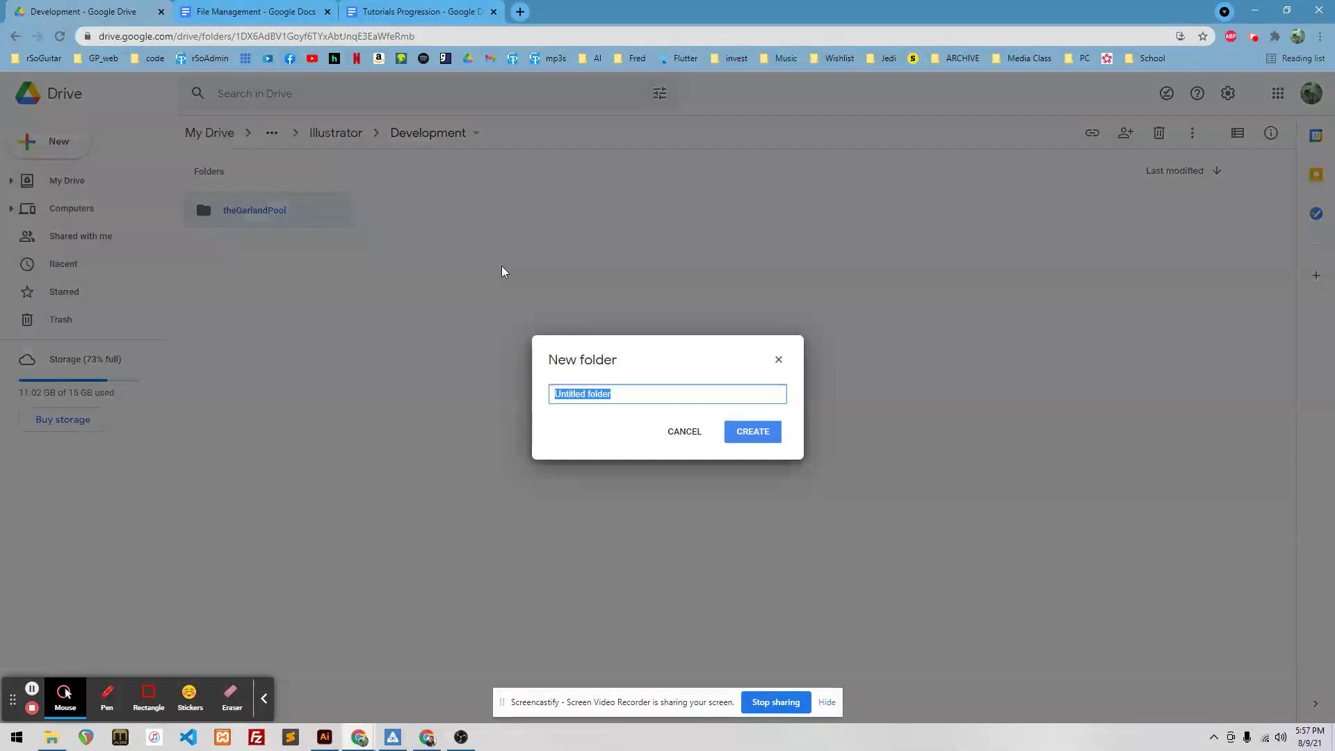
key(ctrl+v)
click(757, 434)
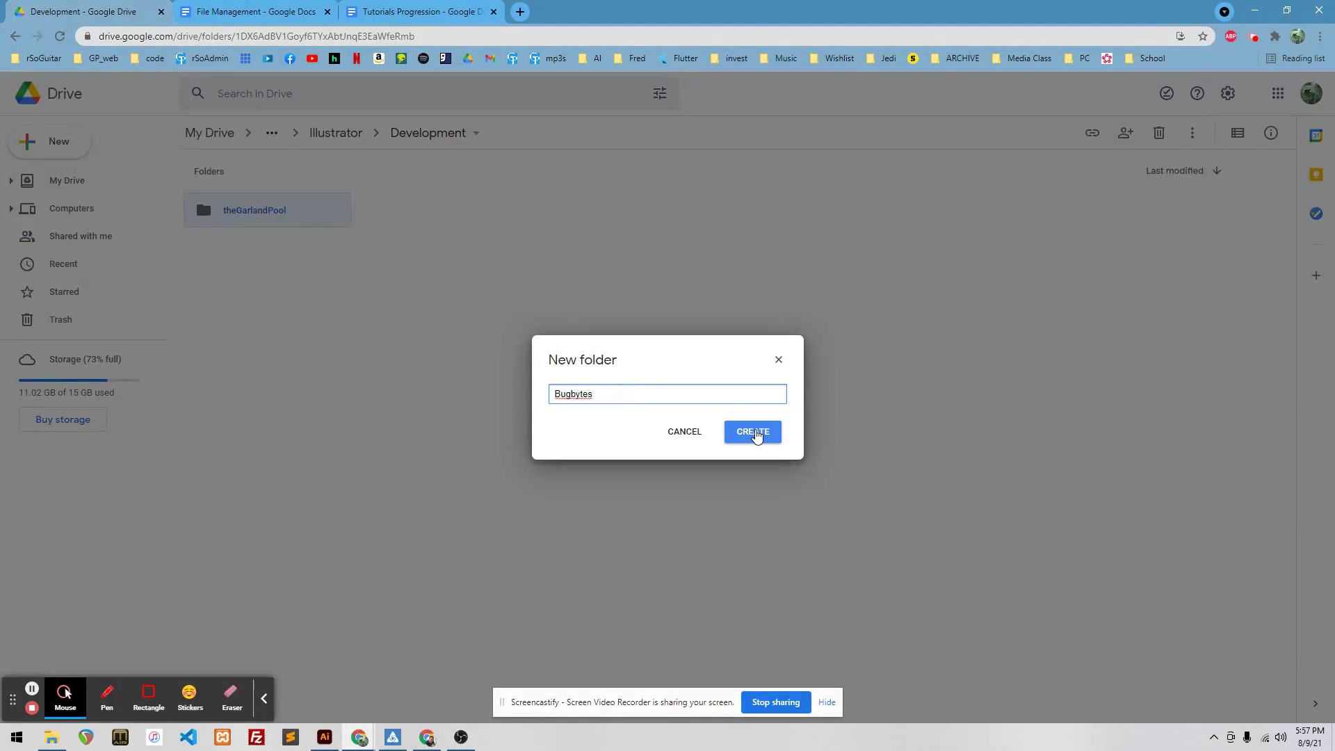
click(758, 434)
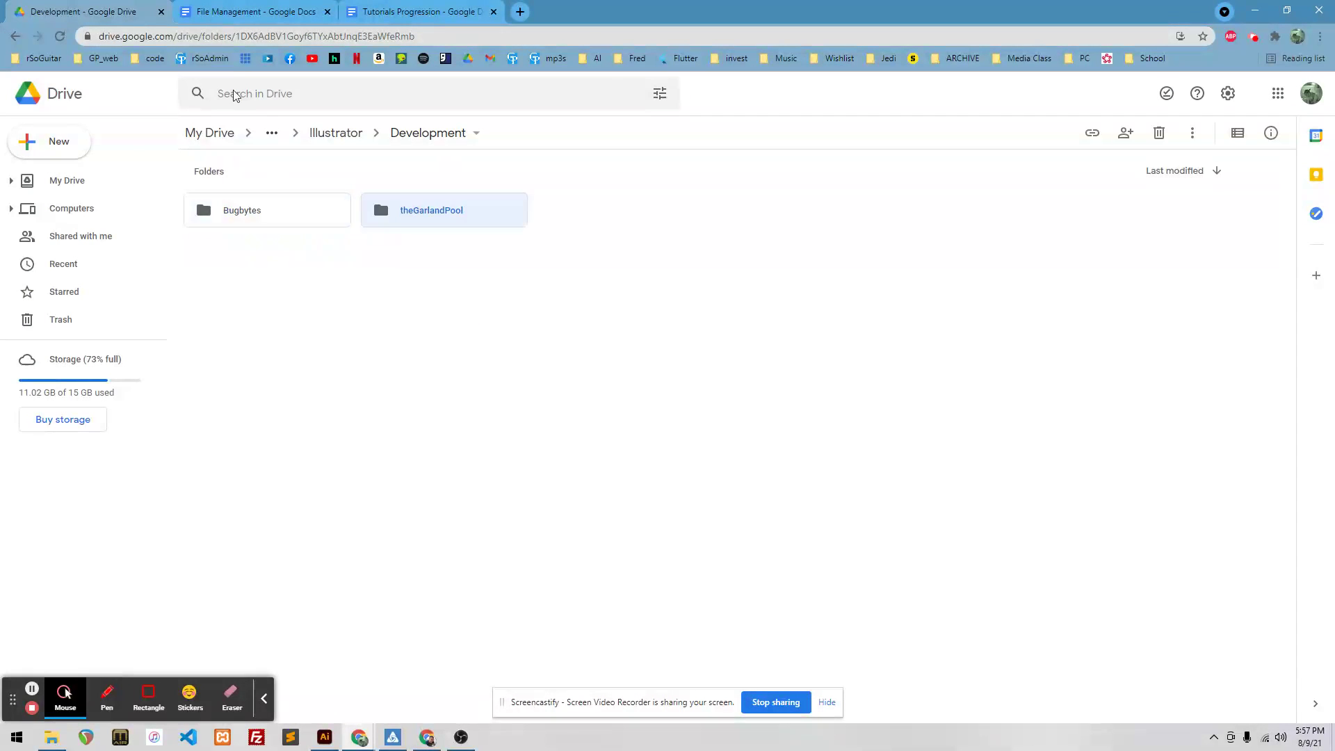
- Copy rSoTest from the outline and create an rSoTest folder in Development
click(237, 10)
double_click(568, 397)
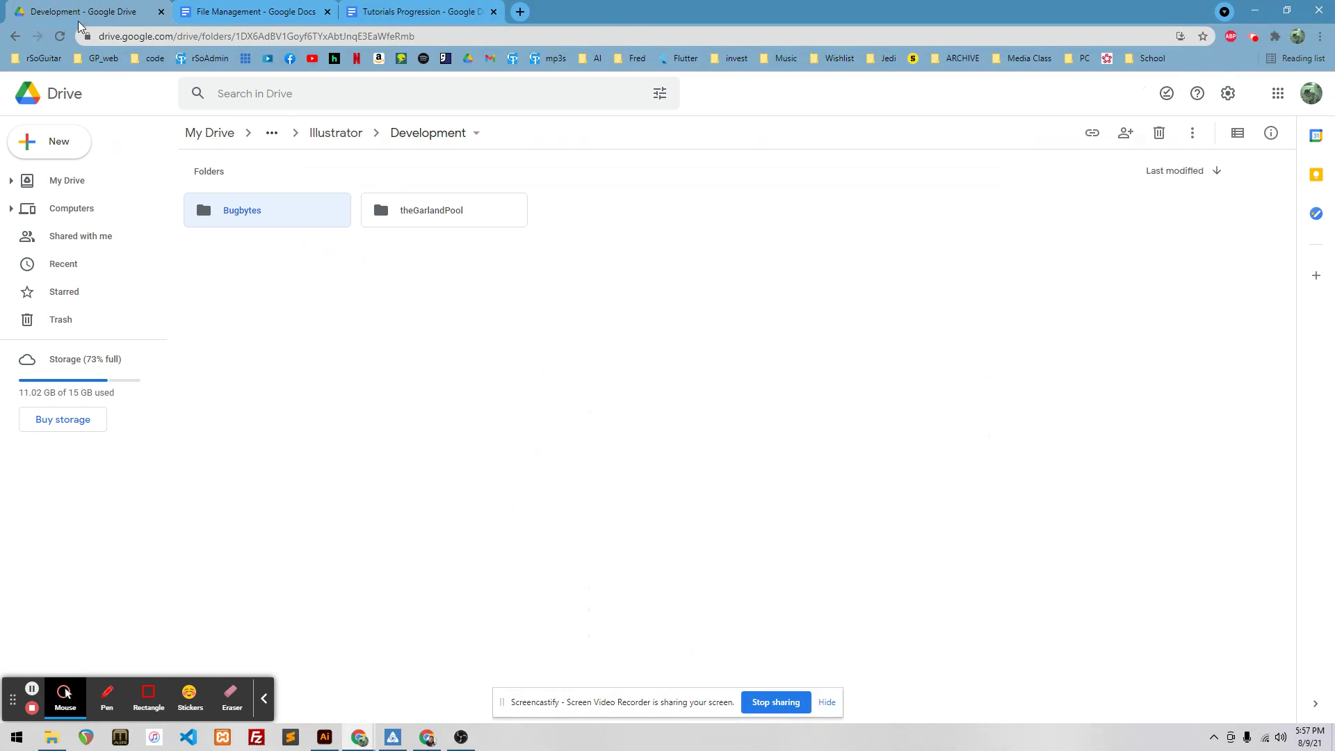
click(60, 141)
click(60, 144)
text(Stylized)
click(754, 434)
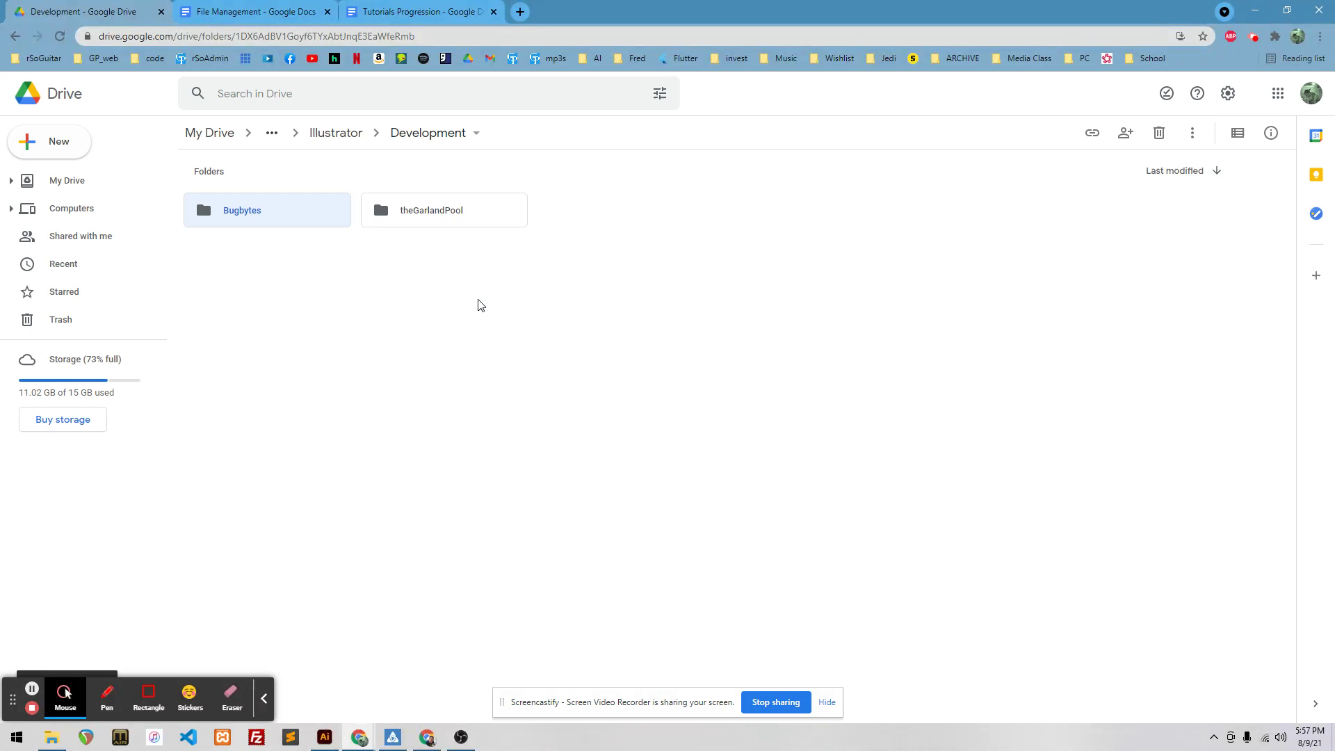
- Select the three Development folders, then go up to Illustrator and open Production
click(562, 238)
drag(531, 227, 287, 201)
right_click(293, 220)
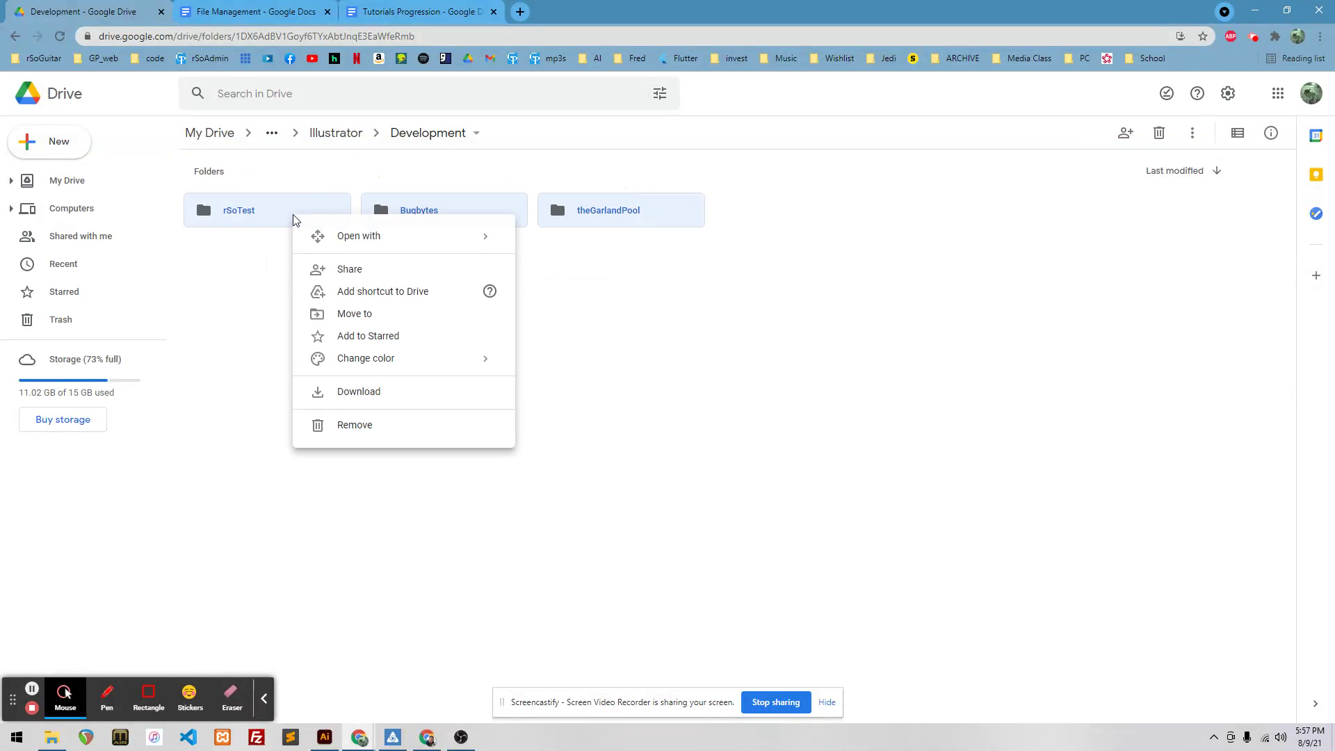
click(265, 258)
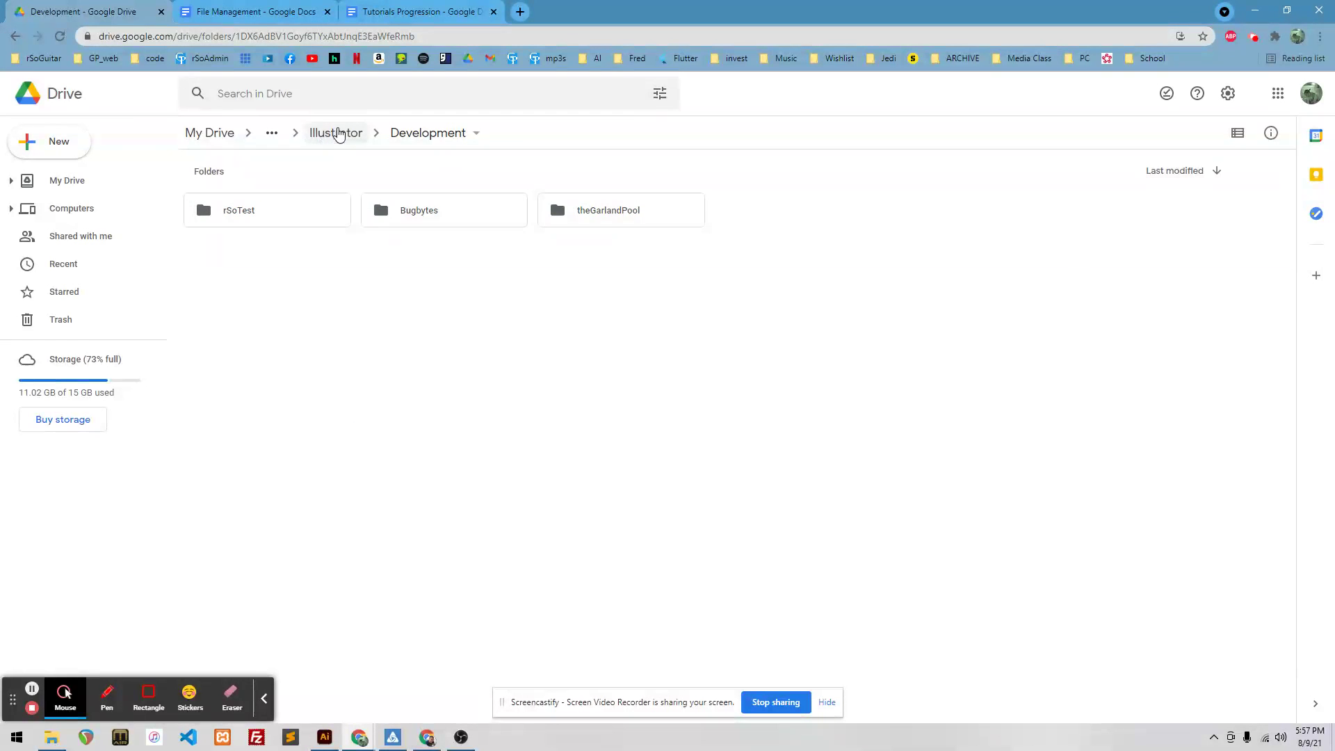
click(338, 134)
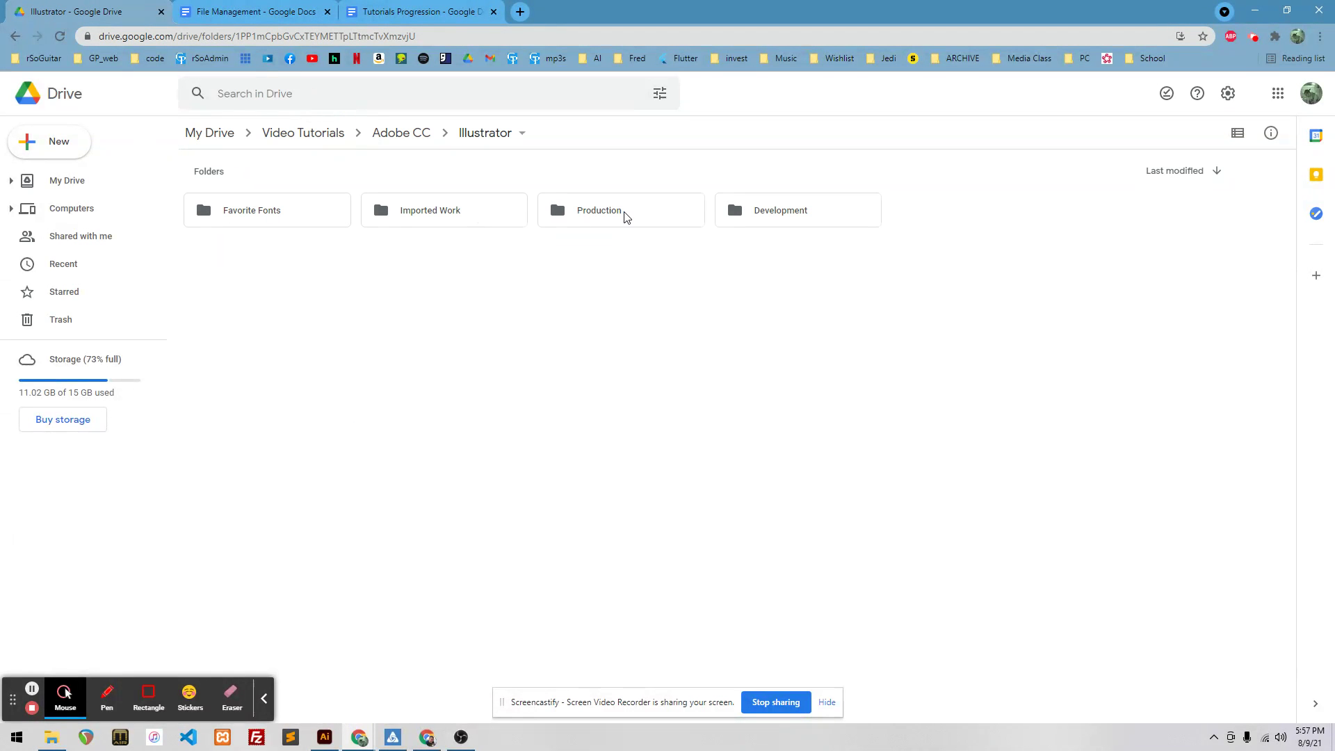
double_click(624, 216)
click(254, 12)
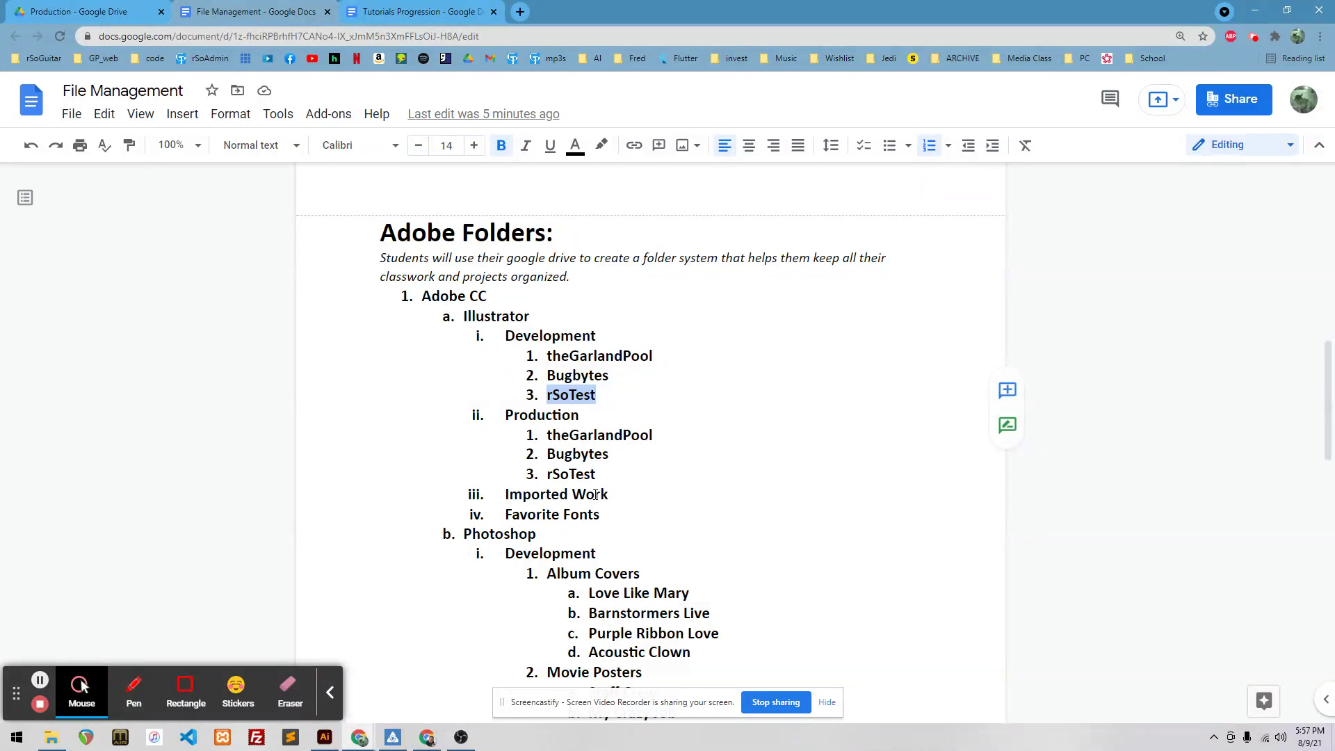
drag(615, 495, 503, 494)
drag(601, 514, 513, 514)
drag(611, 494, 504, 495)
click(510, 494)
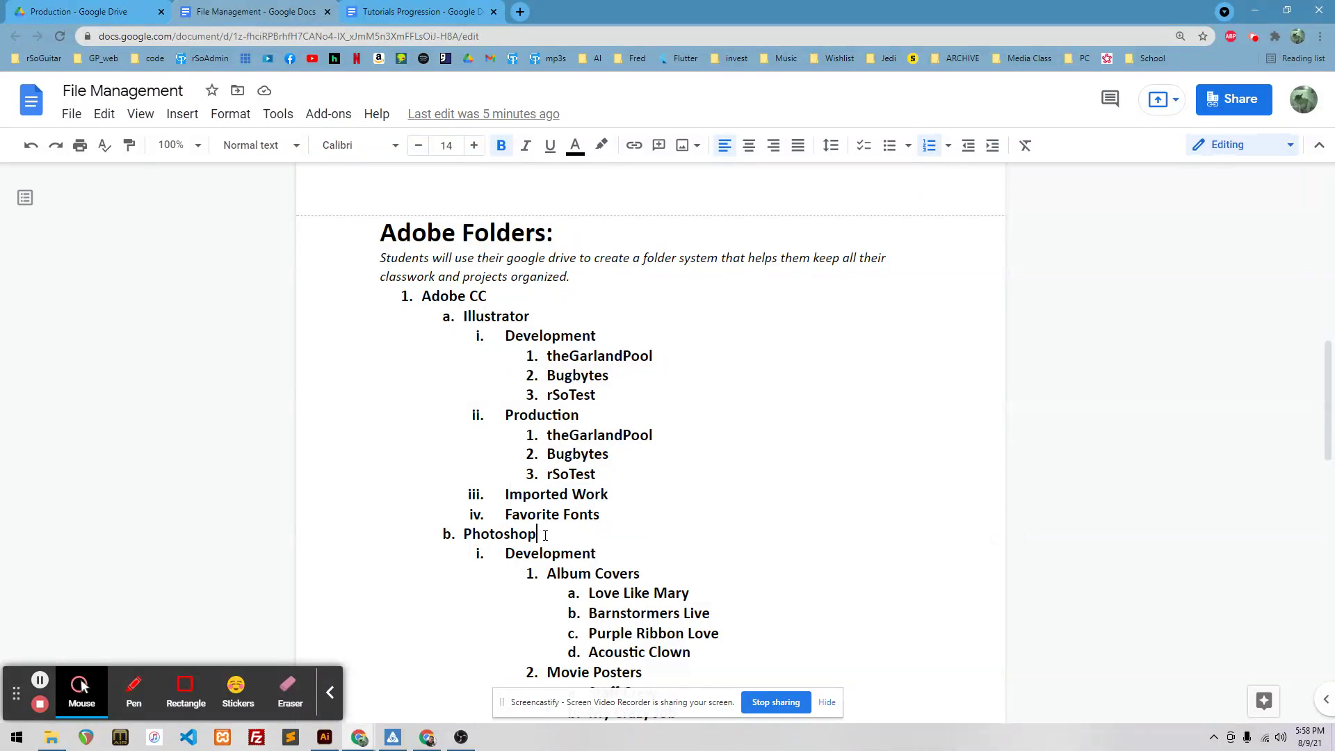
scroll(546, 529, down, 2)
drag(503, 415, 646, 436)
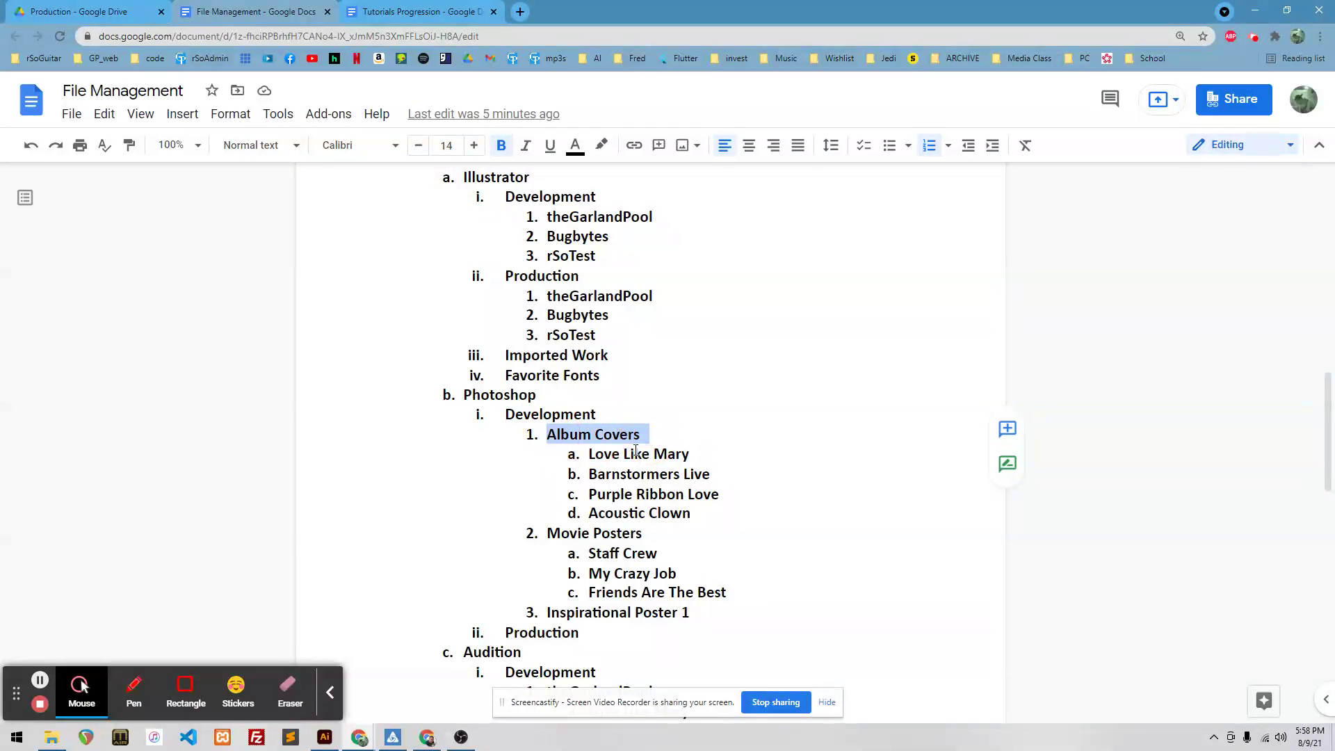
click(557, 418)
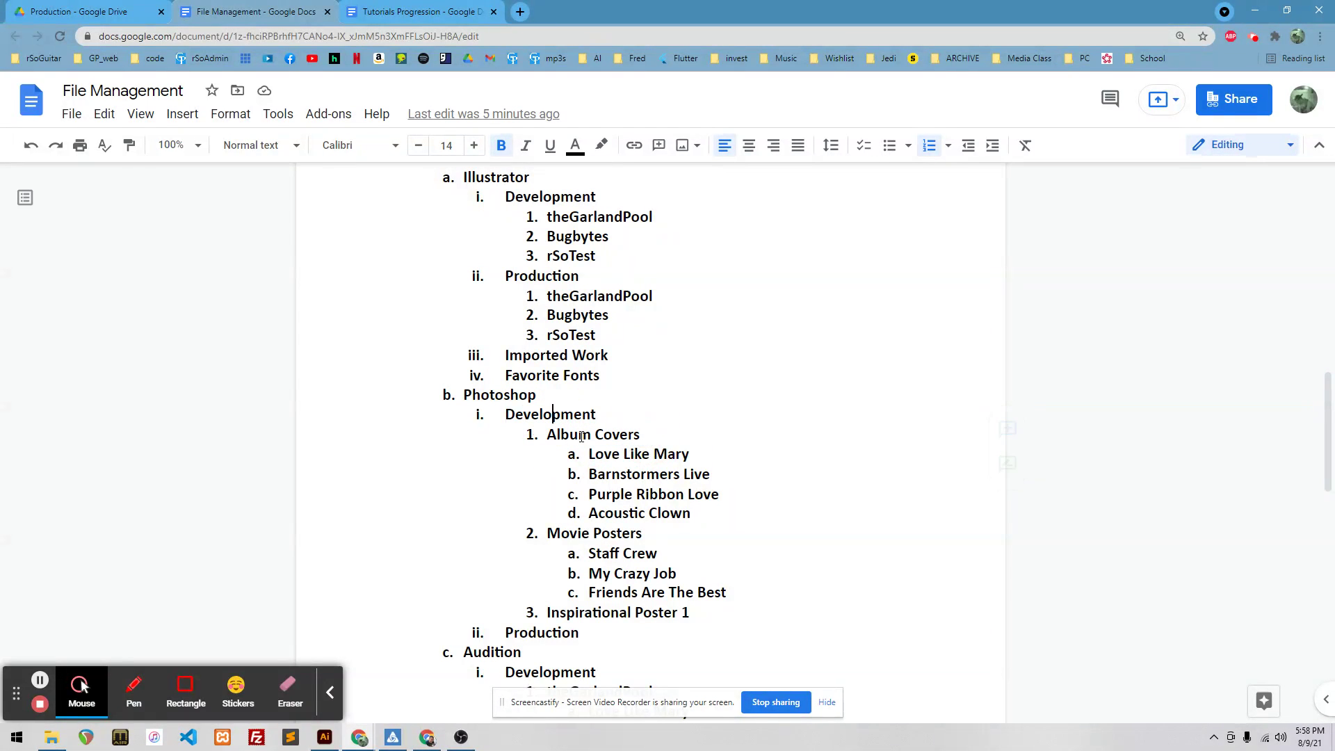
double_click(497, 396)
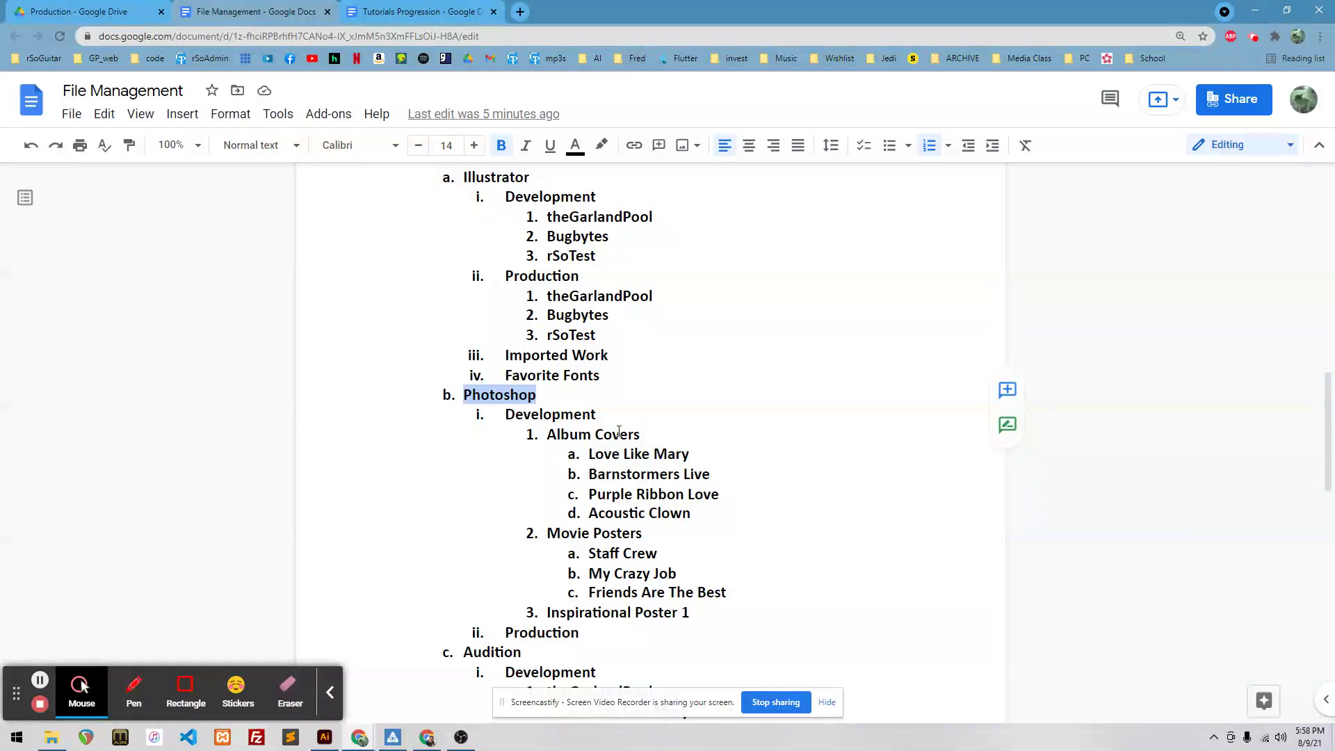
drag(592, 456, 689, 453)
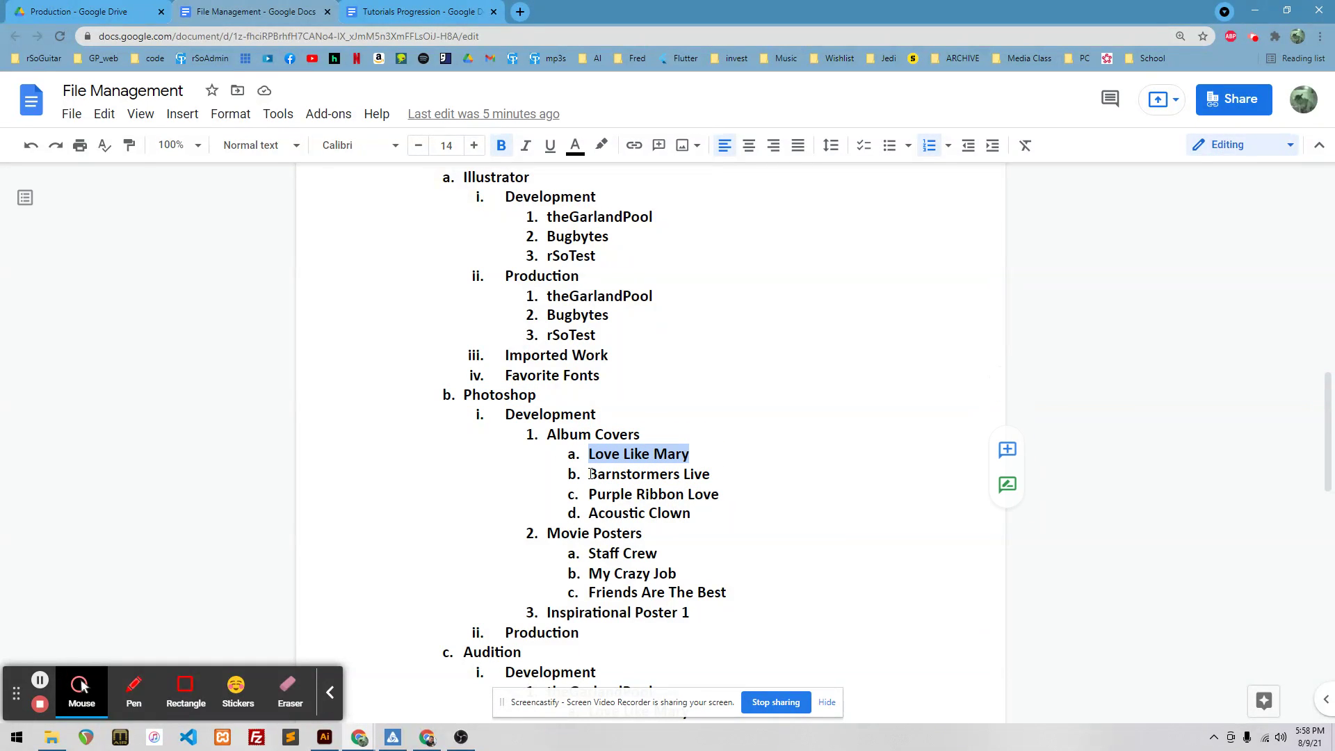
drag(590, 474, 713, 477)
drag(590, 495, 724, 495)
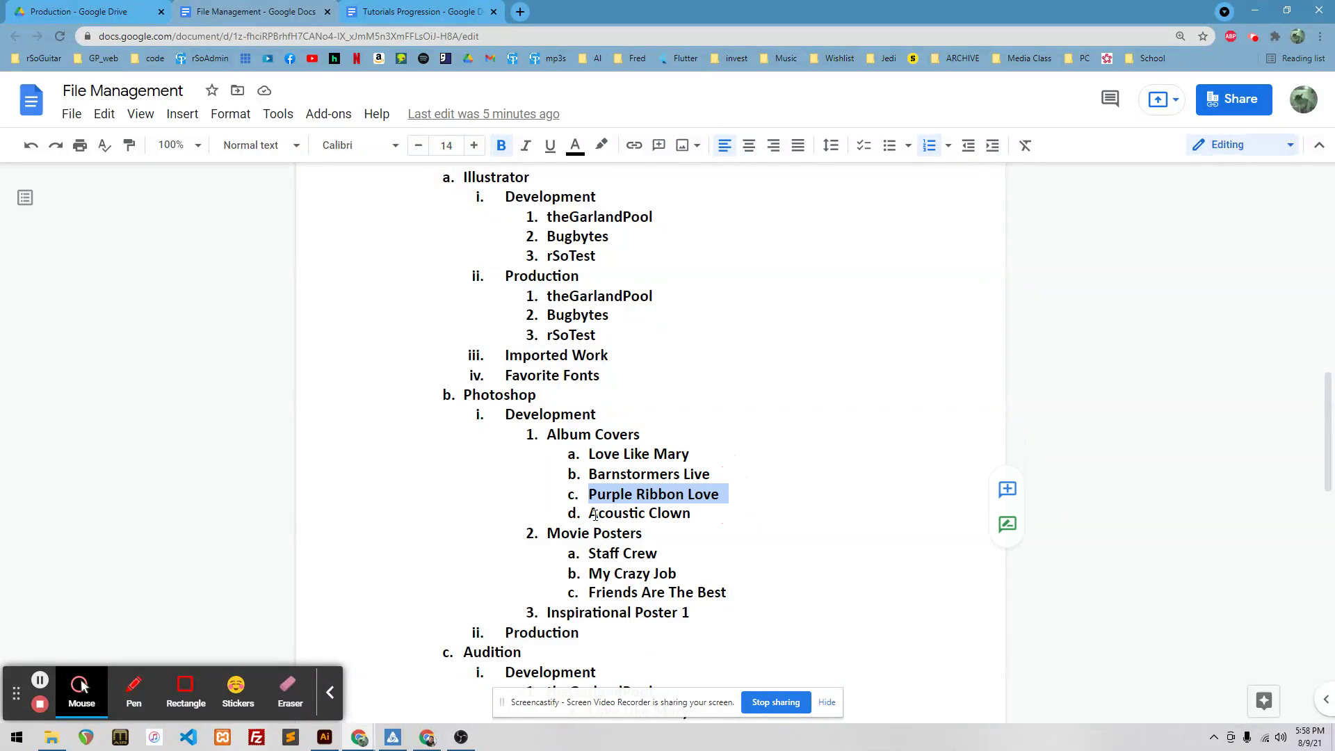
drag(590, 513, 626, 447)
click(649, 439)
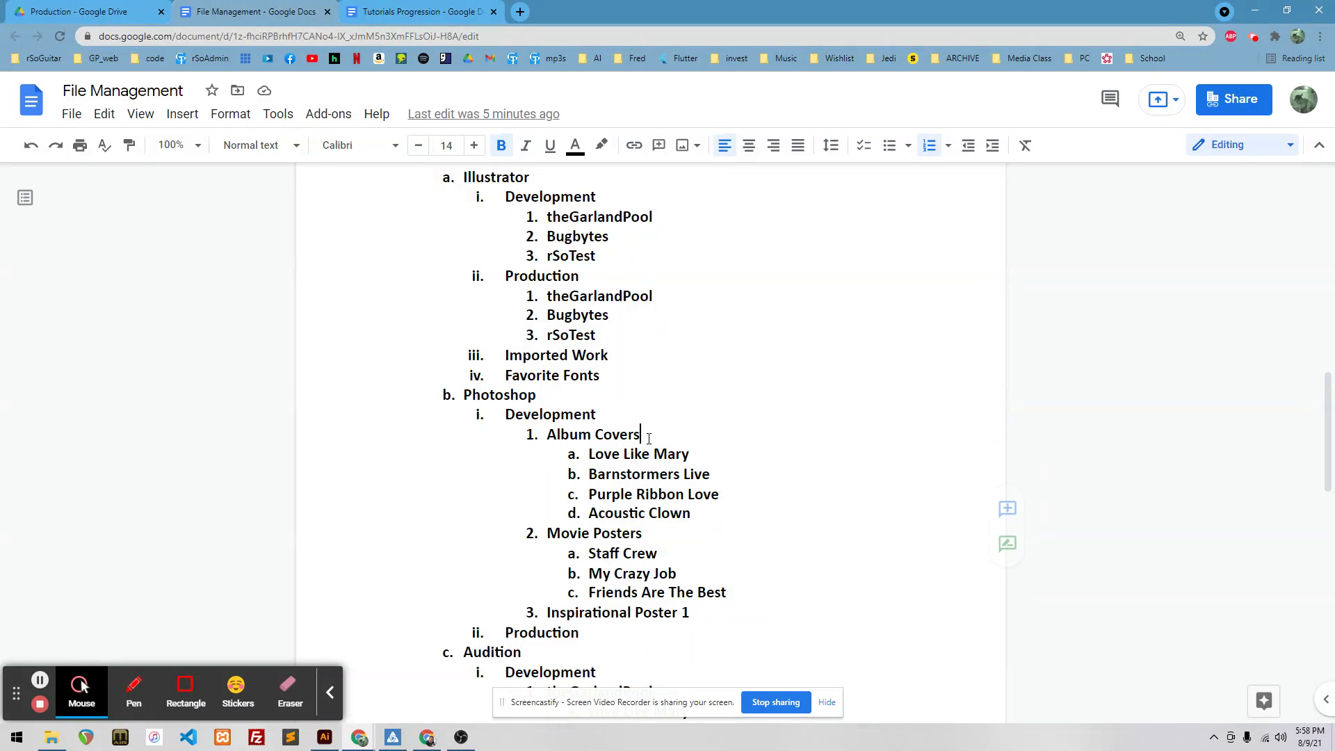
click(646, 533)
drag(549, 533, 679, 552)
click(590, 554)
drag(547, 533, 665, 534)
double_click(504, 396)
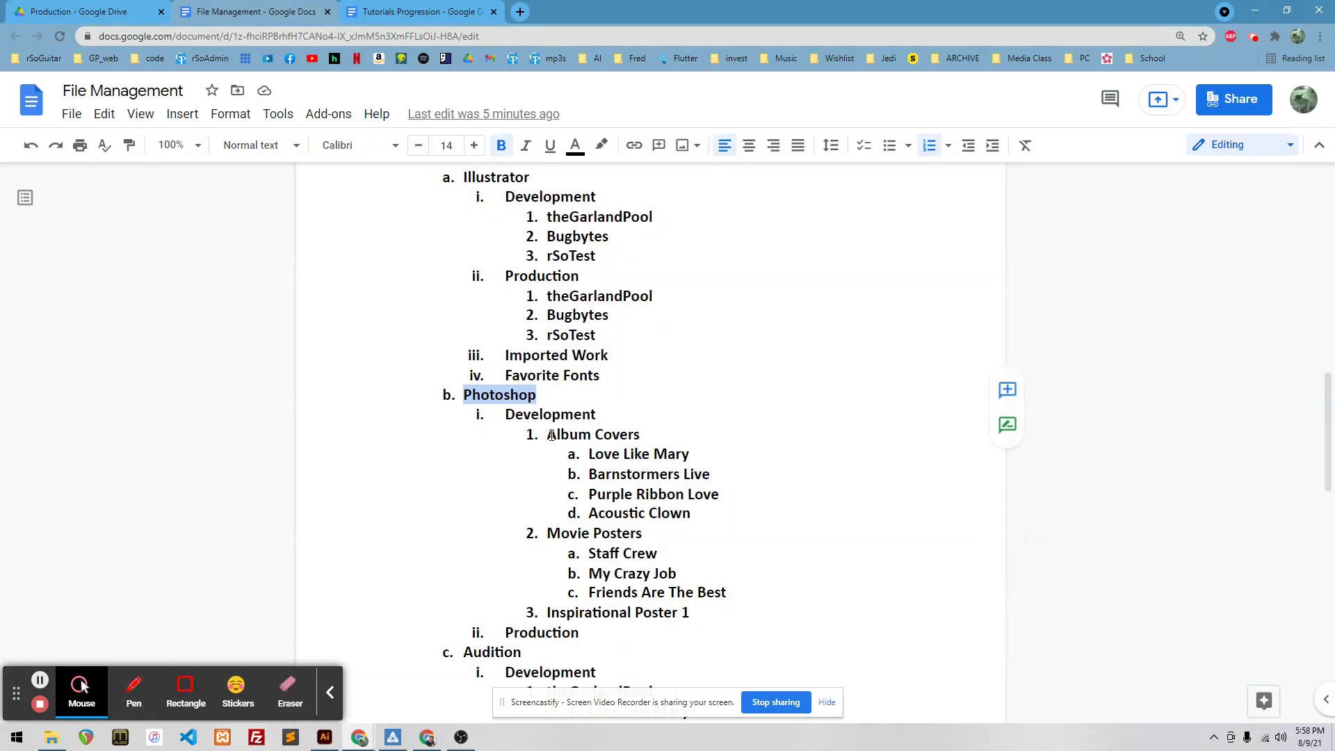
click(551, 435)
click(532, 413)
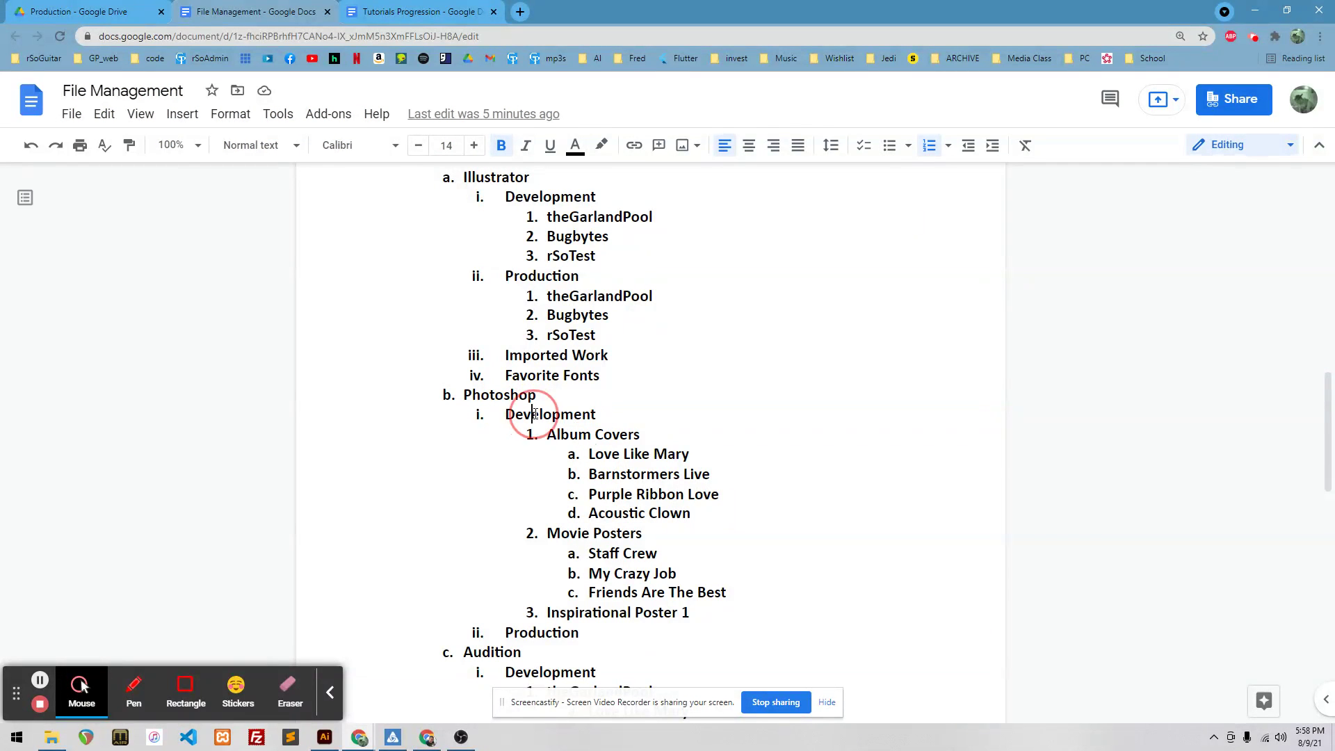
click(570, 435)
click(603, 455)
scroll(621, 578, down, 2)
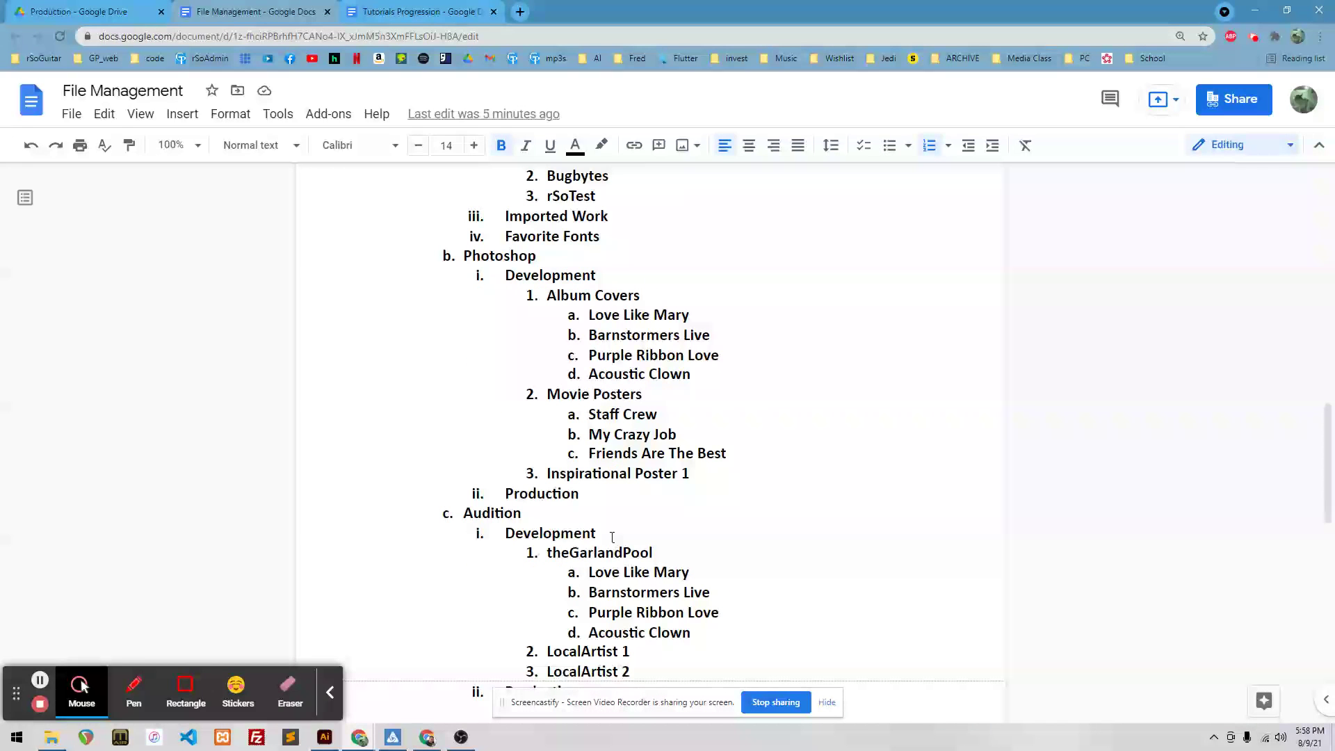
double_click(501, 512)
scroll(493, 529, down, 4)
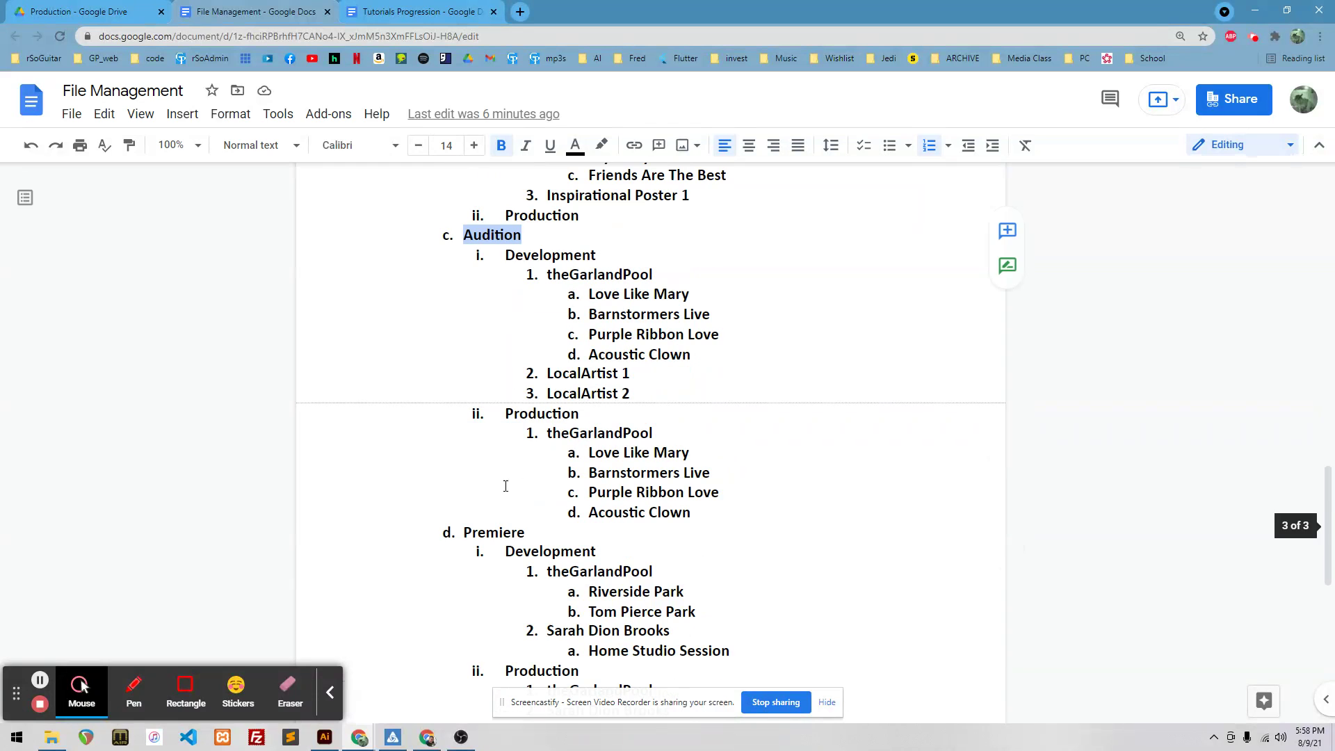
double_click(494, 531)
scroll(529, 486, down, 2)
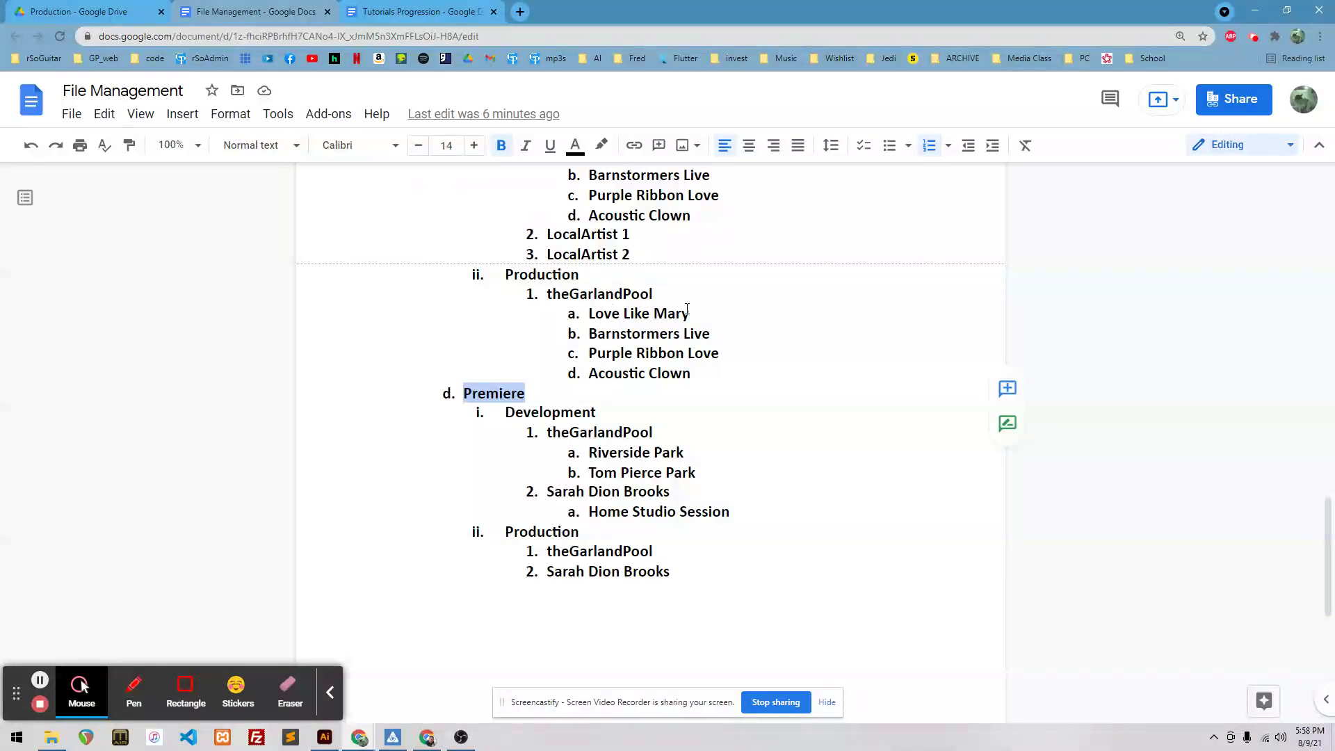
click(676, 569)
scroll(678, 570, up, 8)
scroll(616, 290, up, 3)
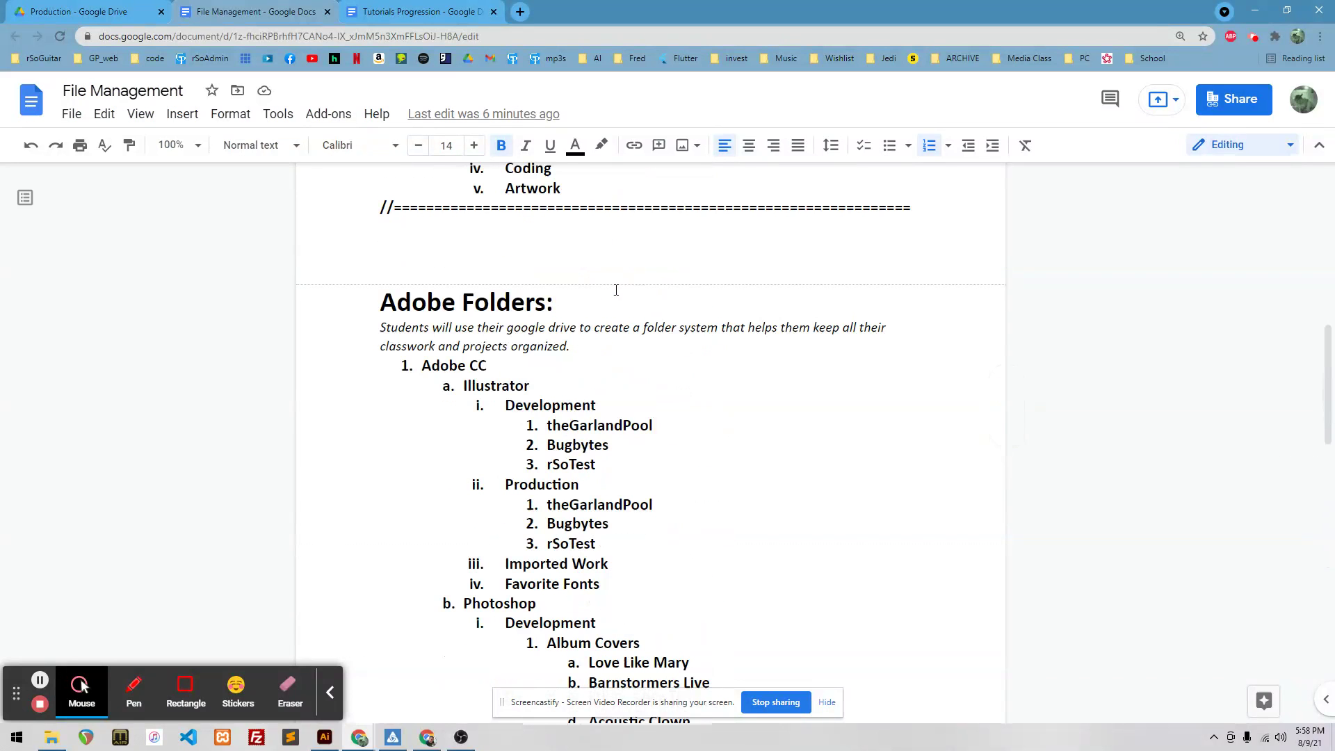
click(584, 310)
scroll(654, 383, down, 2)
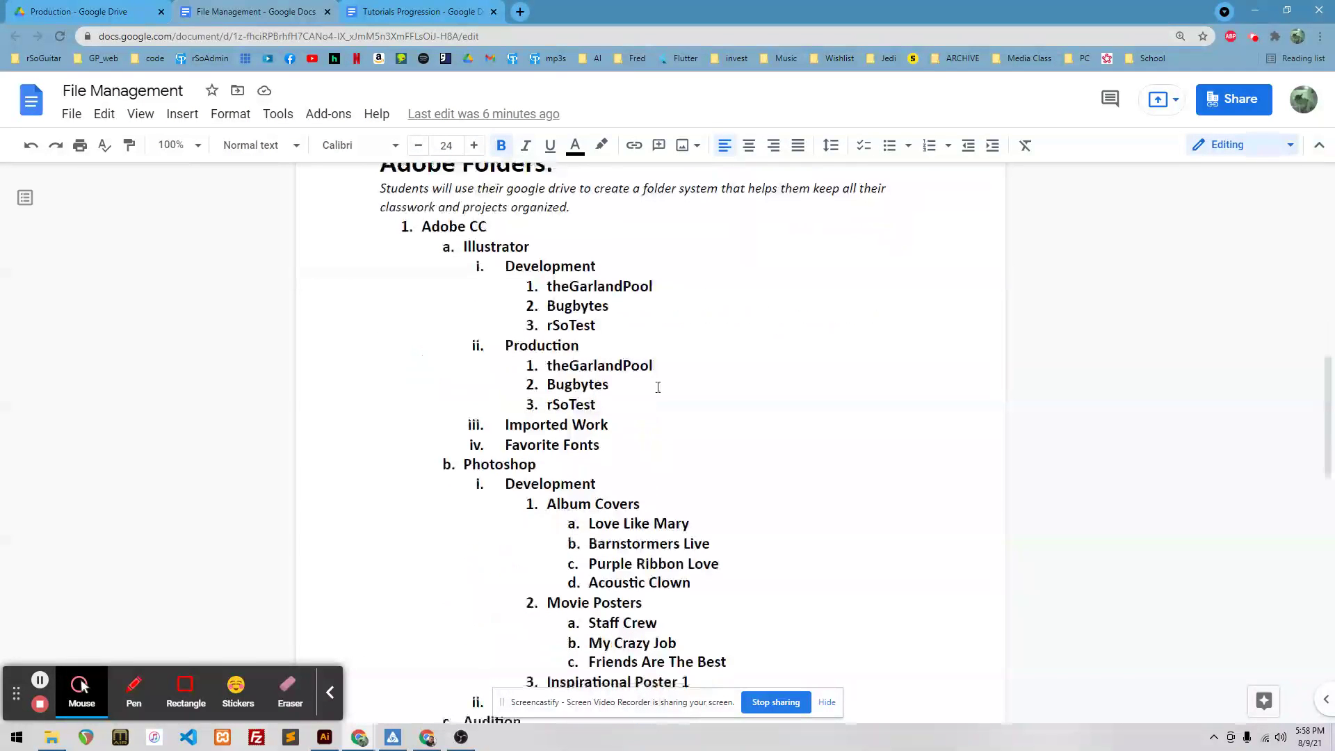